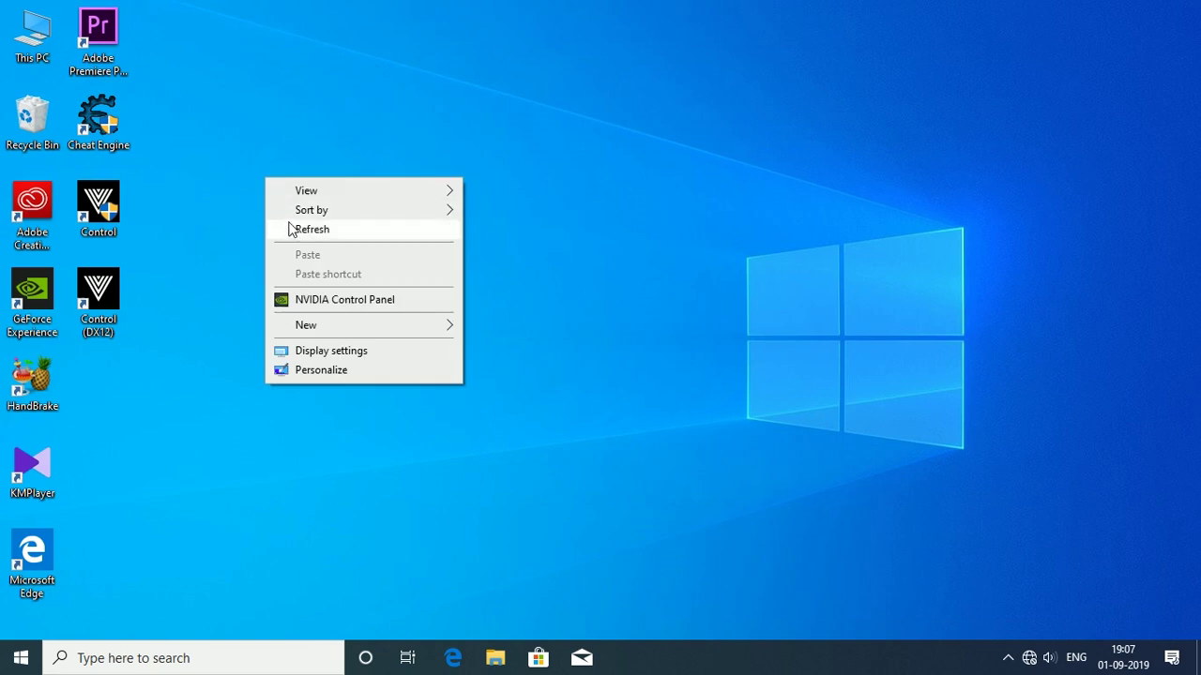
{"action": "left_click", "coordinate": [310, 230]}
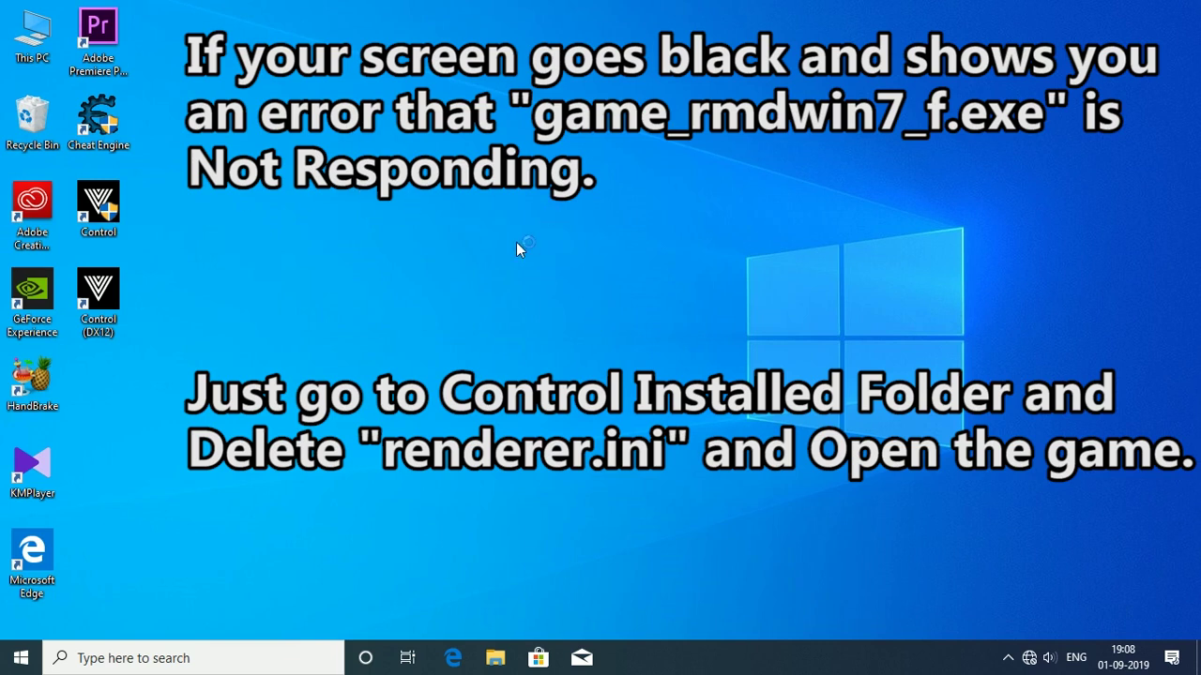
{"action": "right_click", "coordinate": [550, 290]}
{"action": "left_click", "coordinate": [555, 291]}
Open the Control game folder inside Games on Local Disk (E:)
{"action": "double_click", "coordinate": [49, 34]}
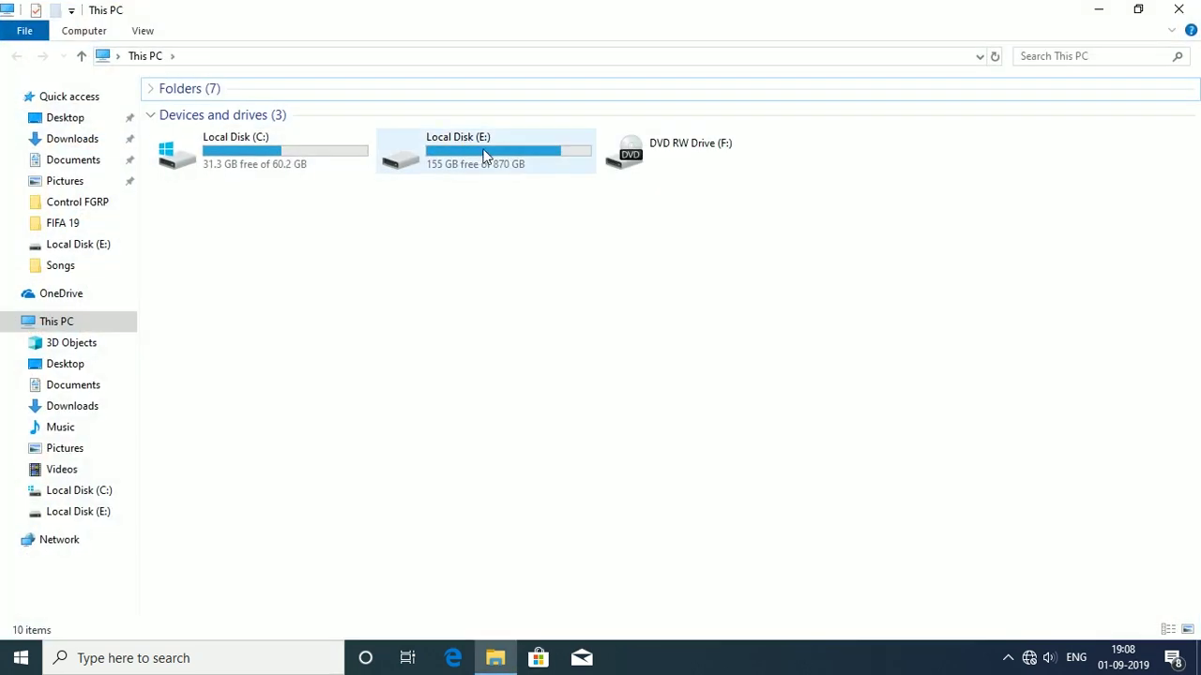
{"action": "double_click", "coordinate": [484, 155]}
{"action": "double_click", "coordinate": [194, 128]}
{"action": "double_click", "coordinate": [200, 147]}
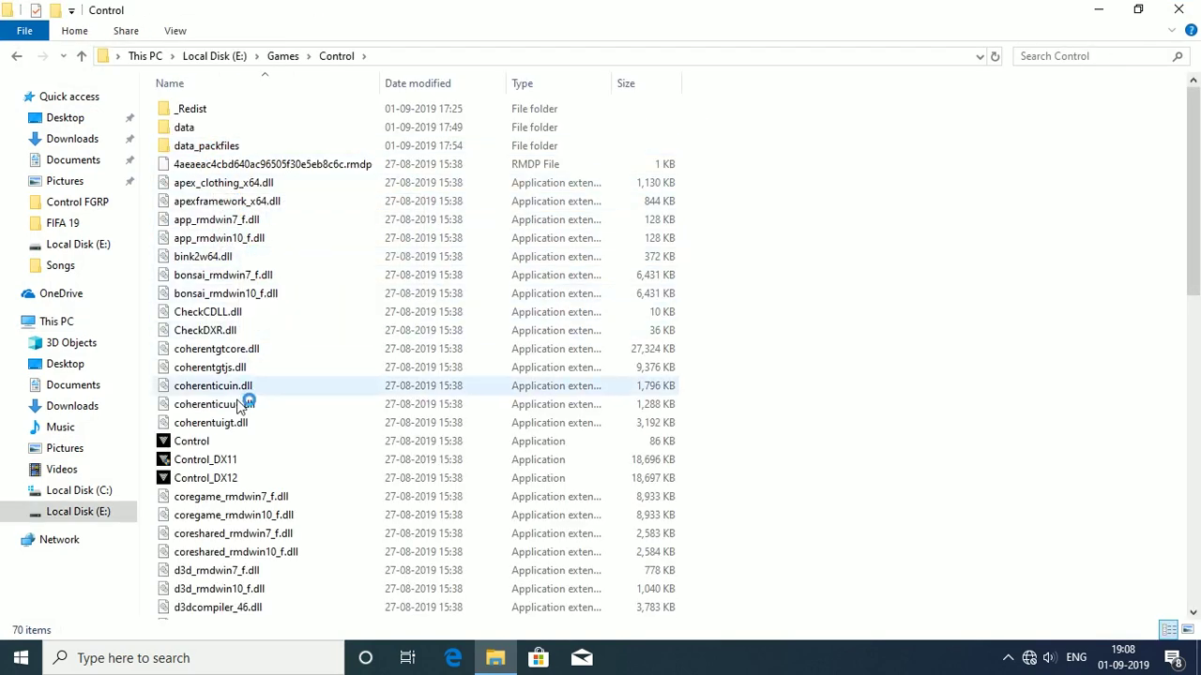
Delete the renderer configuration settings file from the Control folder and refresh the file list
{"action": "scroll", "coordinate": [225, 466], "scroll_direction": "down", "scroll_amount": 2}
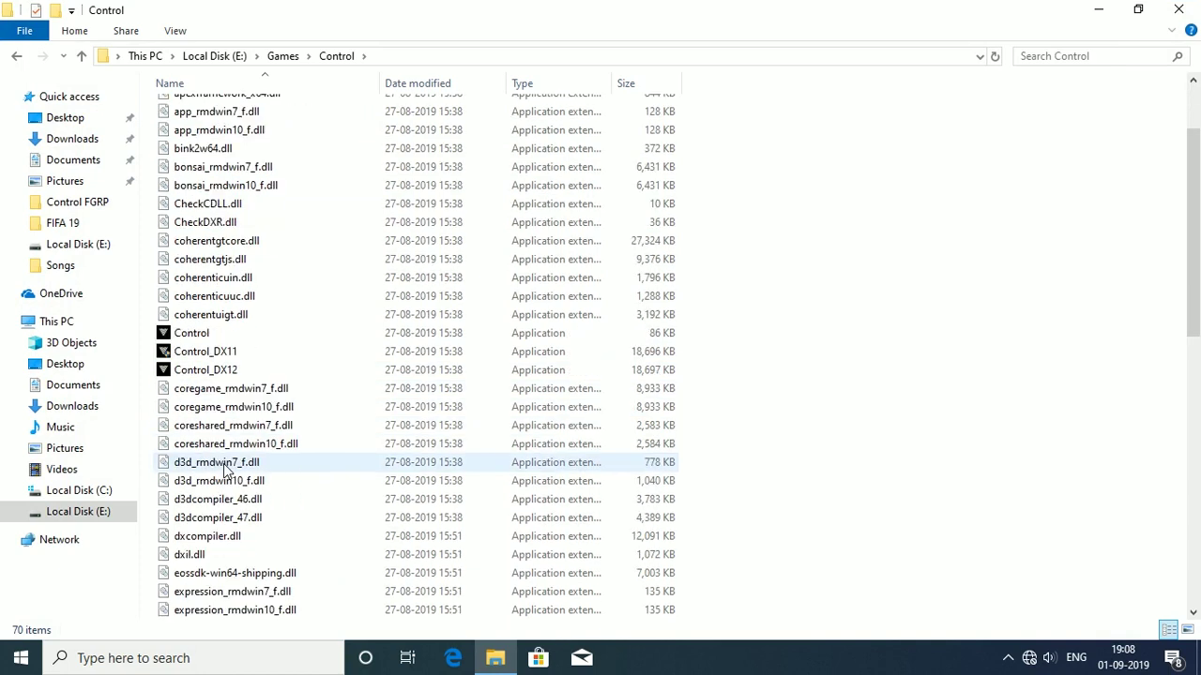
{"action": "scroll", "coordinate": [225, 469], "scroll_direction": "down", "scroll_amount": 5}
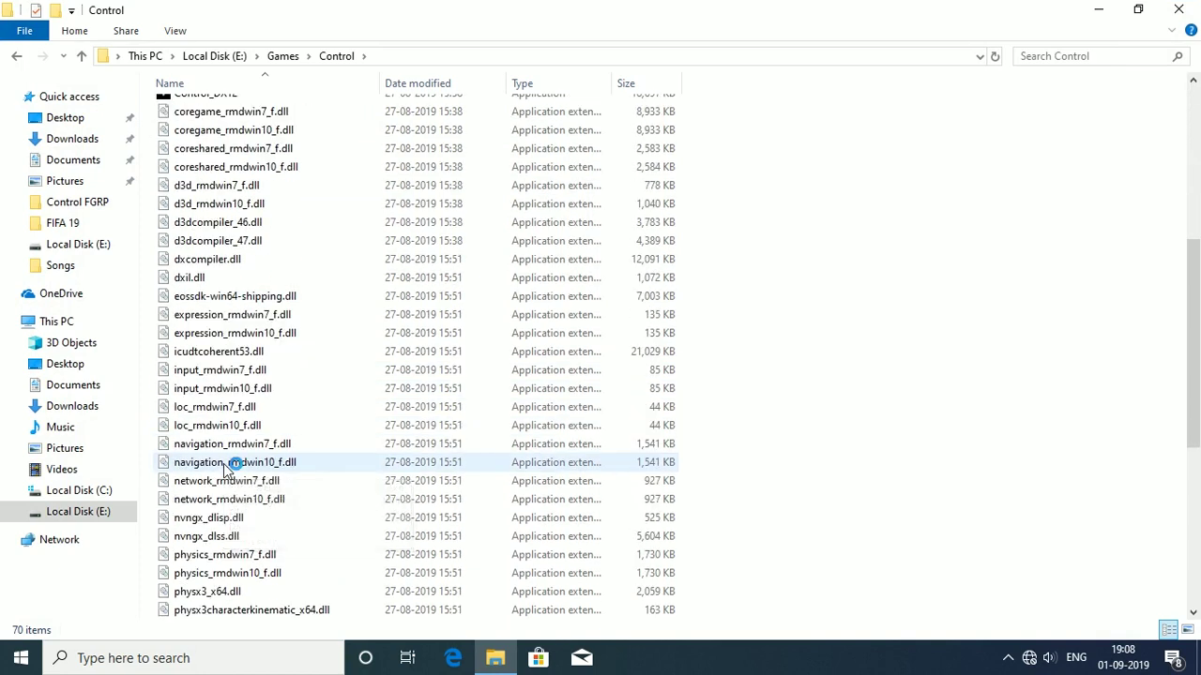
{"action": "scroll", "coordinate": [227, 466], "scroll_direction": "down", "scroll_amount": 5}
{"action": "left_click", "coordinate": [187, 487]}
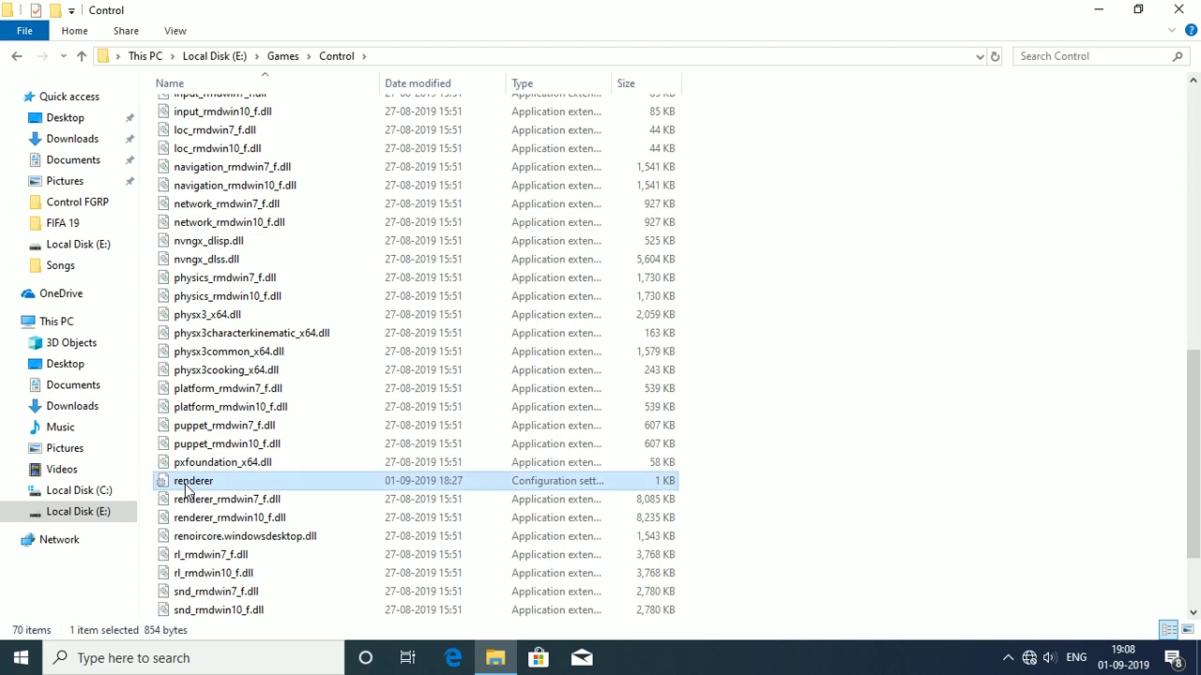
{"action": "double_click", "coordinate": [187, 488]}
{"action": "key", "text": "Delete"}
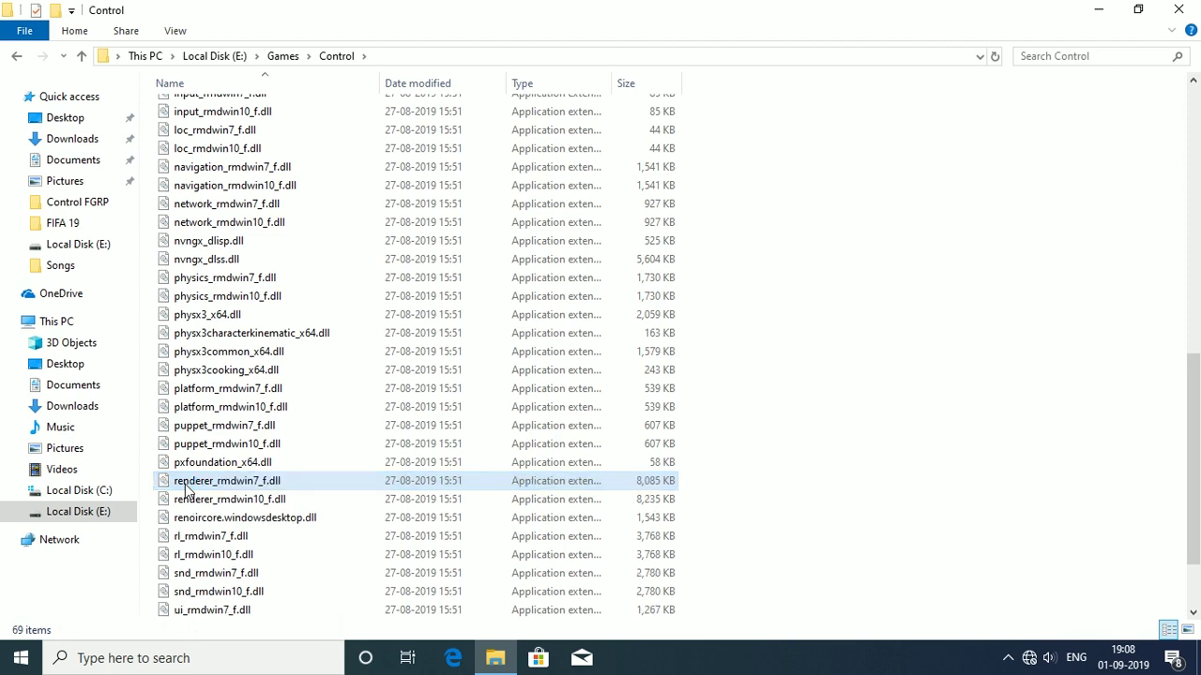
{"action": "right_click", "coordinate": [852, 284]}
{"action": "left_click", "coordinate": [869, 355]}
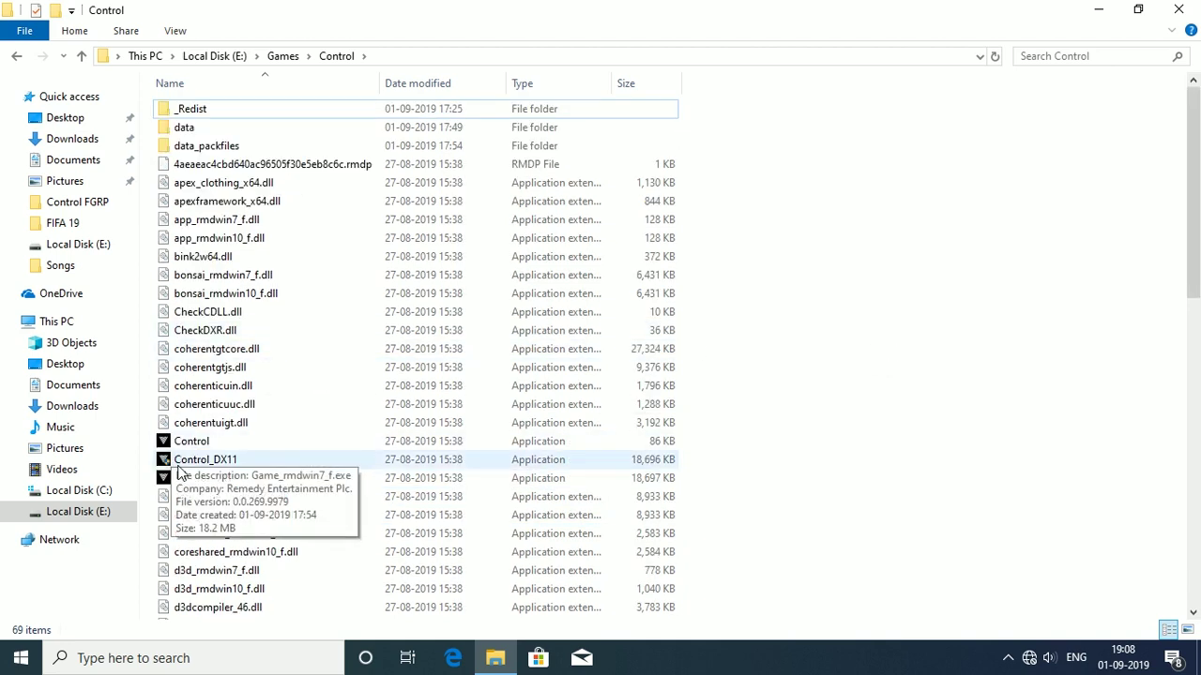
{"action": "left_click", "coordinate": [180, 470]}
{"action": "right_click", "coordinate": [179, 471]}
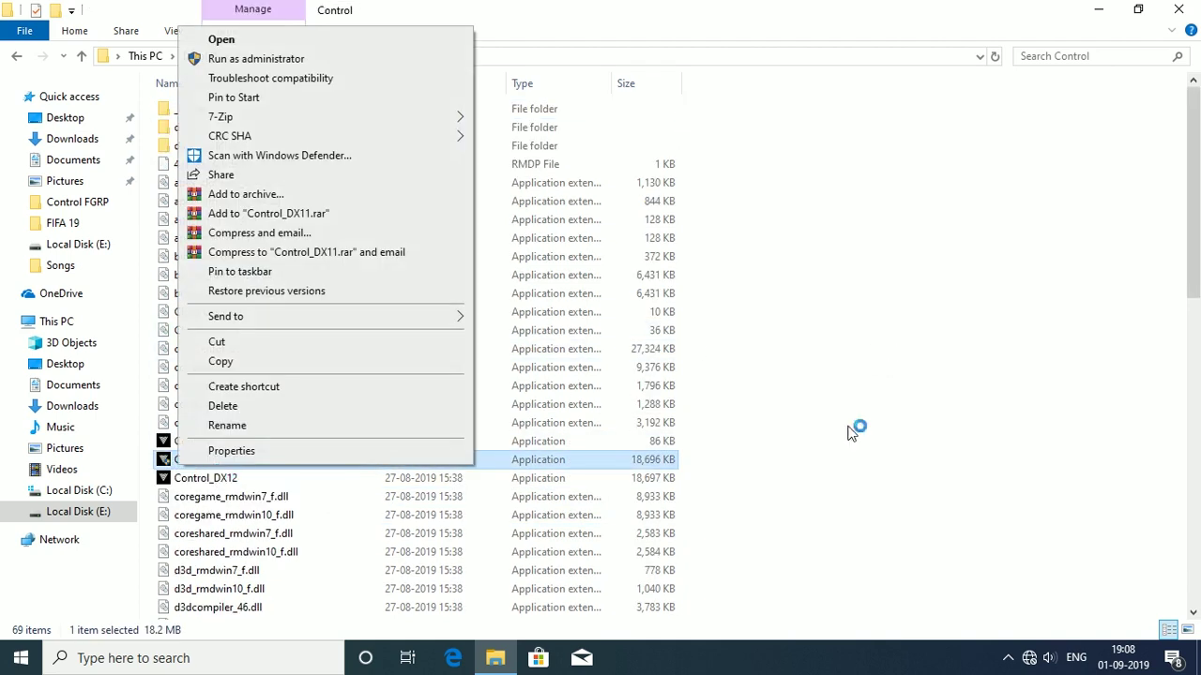
{"action": "left_click", "coordinate": [938, 381]}
{"action": "left_click", "coordinate": [929, 380]}
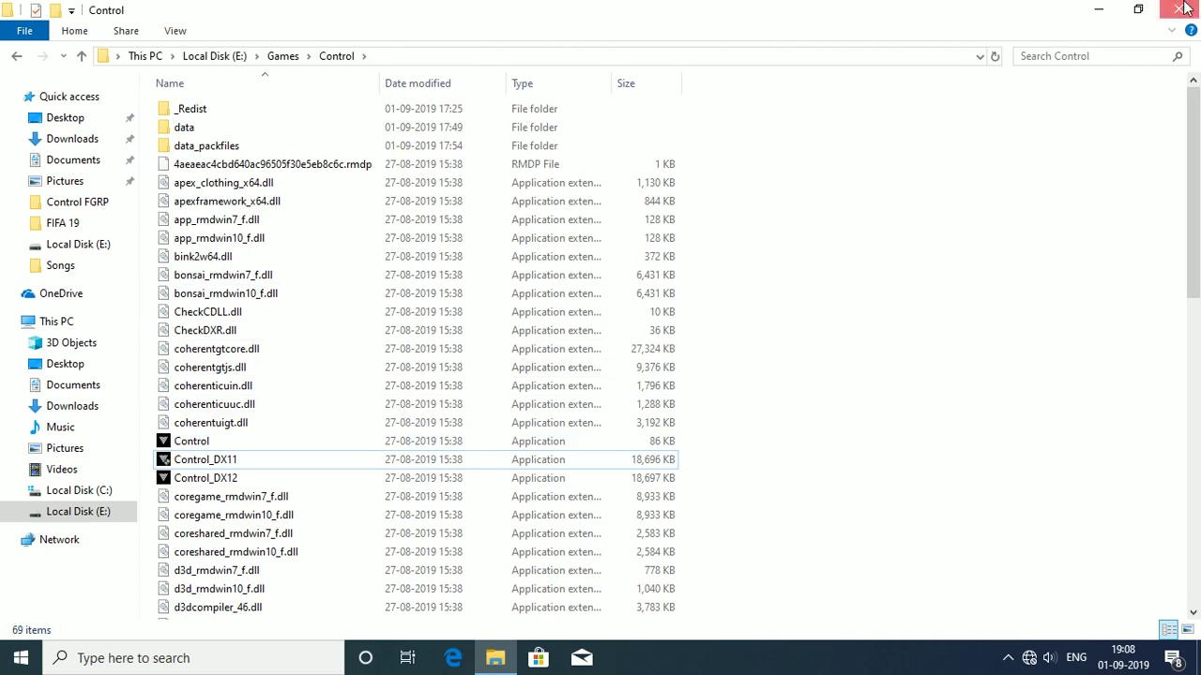
Close the Control folder window and refresh the desktop
{"action": "left_click", "coordinate": [1099, 9]}
{"action": "right_click", "coordinate": [668, 69]}
{"action": "left_click", "coordinate": [699, 121]}
{"action": "right_click", "coordinate": [696, 122]}
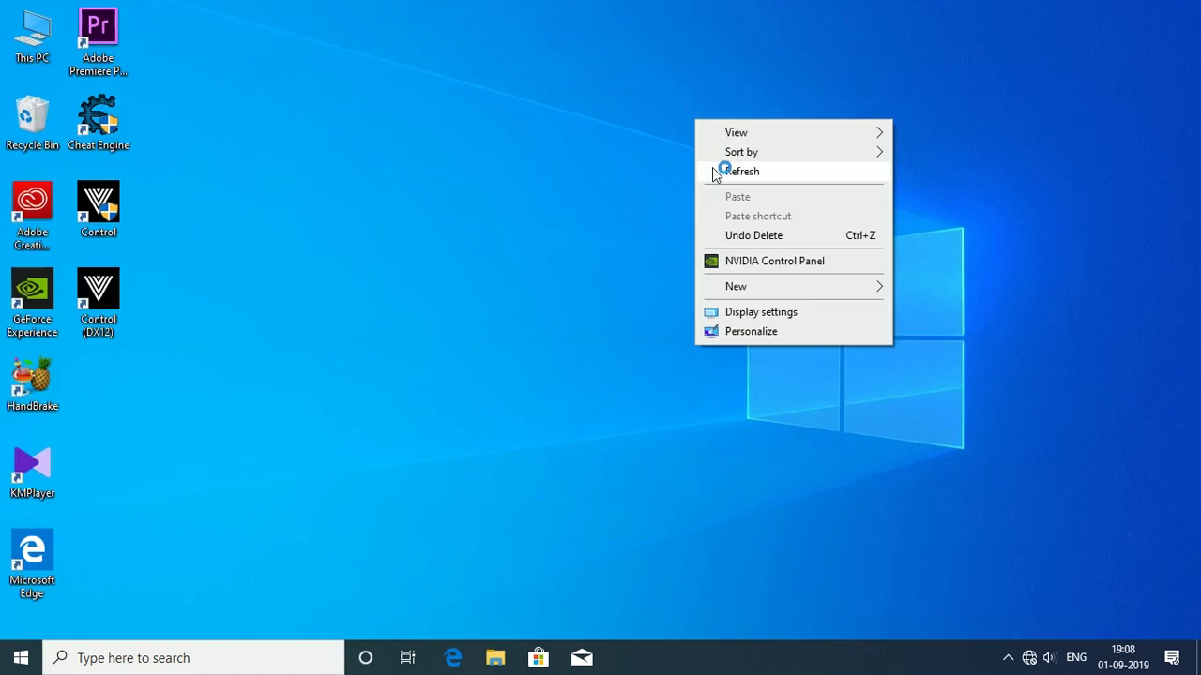
{"action": "right_click", "coordinate": [712, 167]}
{"action": "left_click", "coordinate": [732, 221]}
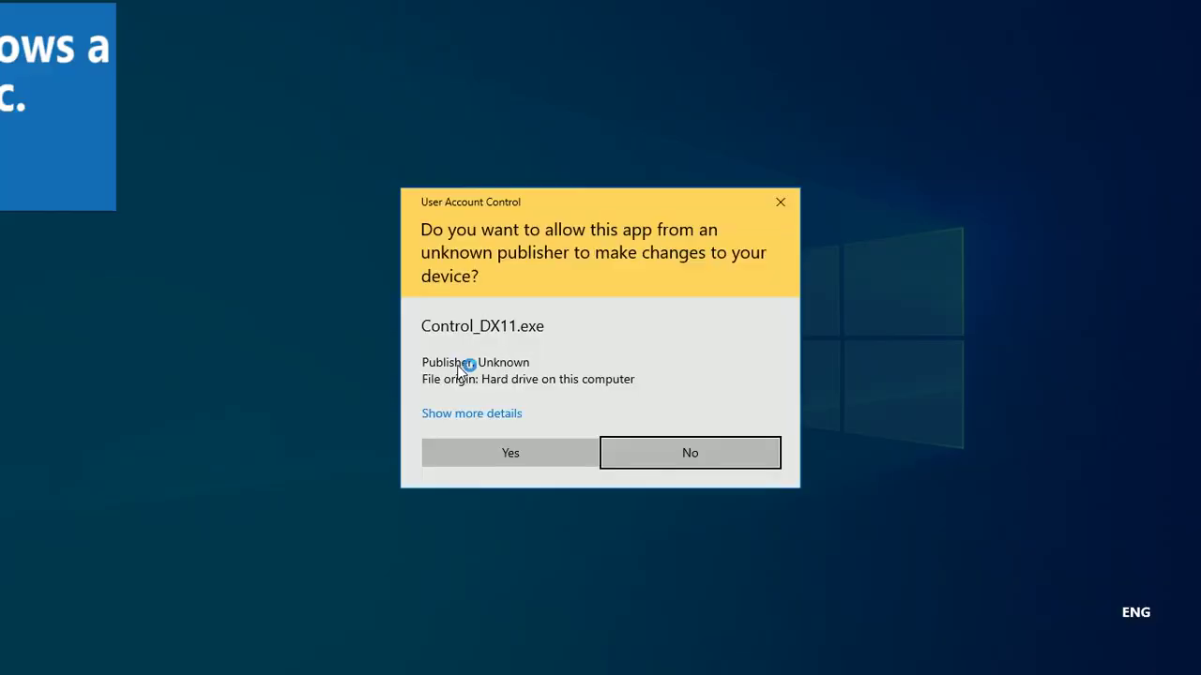
Allow Control_DX11.exe to make changes to the device and switch the launched game to windowed mode
{"action": "left_click", "coordinate": [489, 447]}
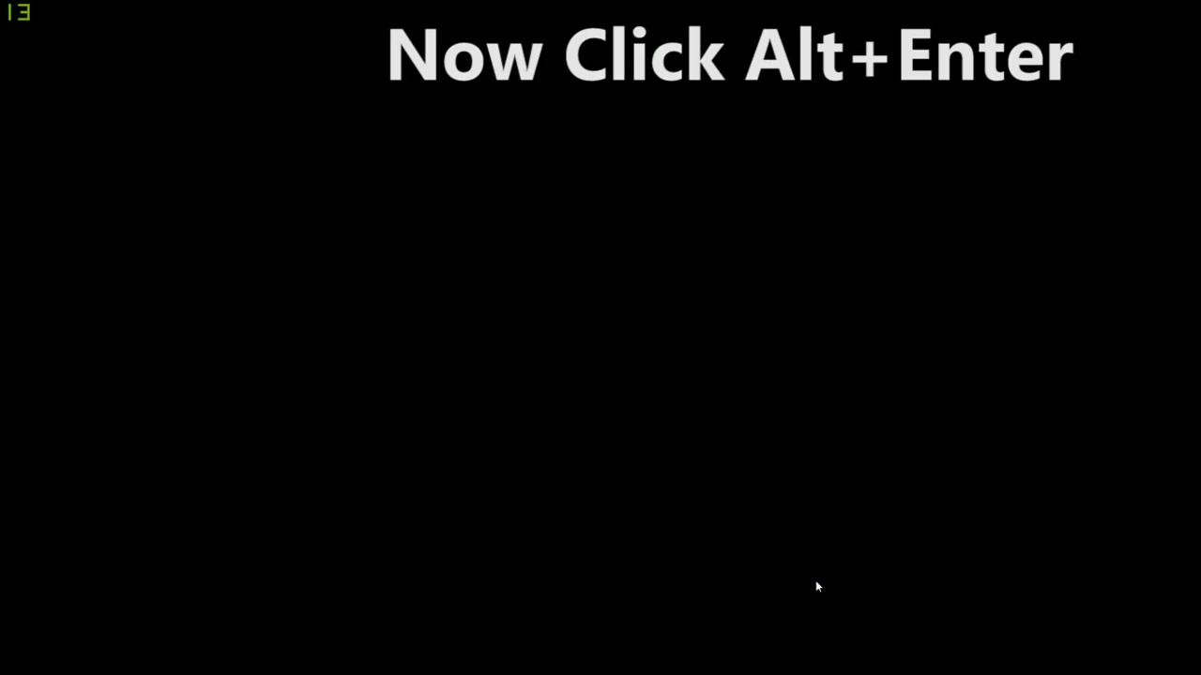
{"action": "key", "text": "alt+Return"}
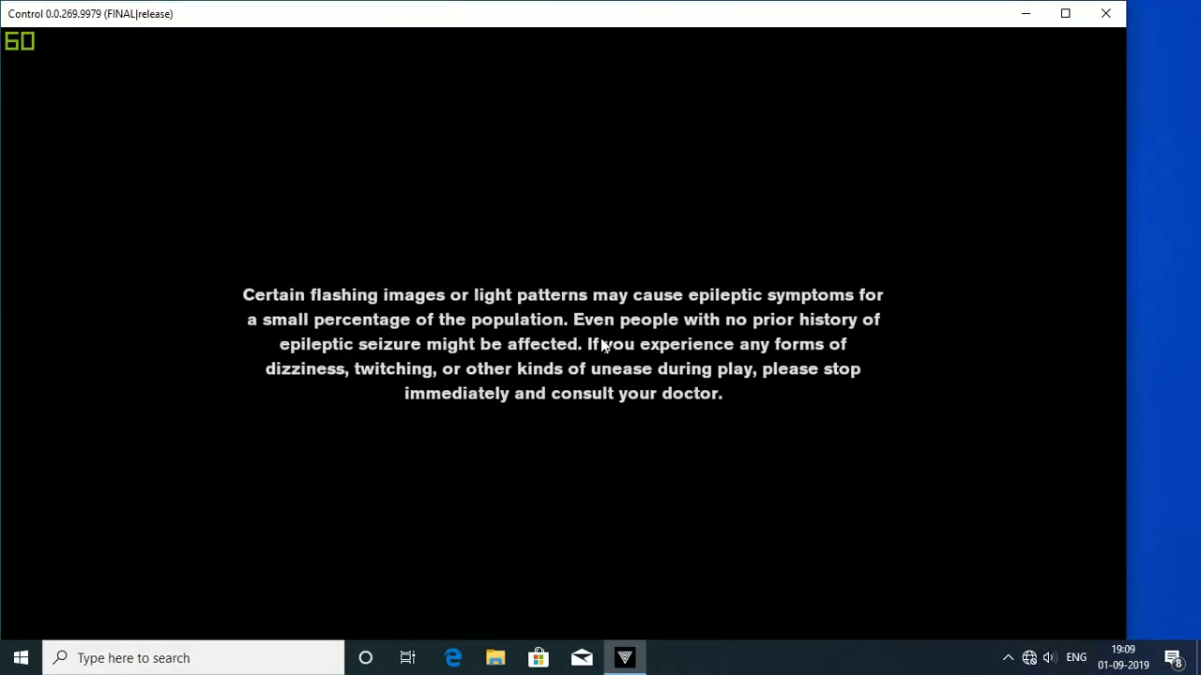
{"action": "left_click_drag", "start_coordinate": [541, 13], "coordinate": [593, 15]}
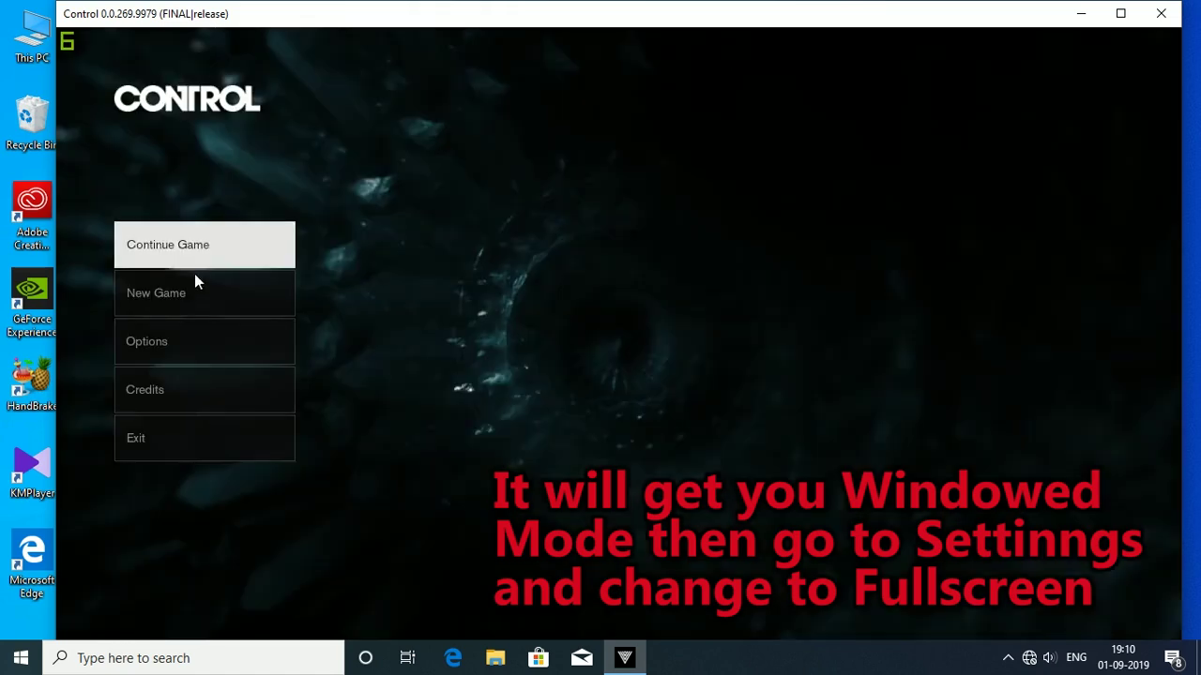
Set the resolution to 1366x768 (16:9) in the game's display options
{"action": "left_click", "coordinate": [182, 349]}
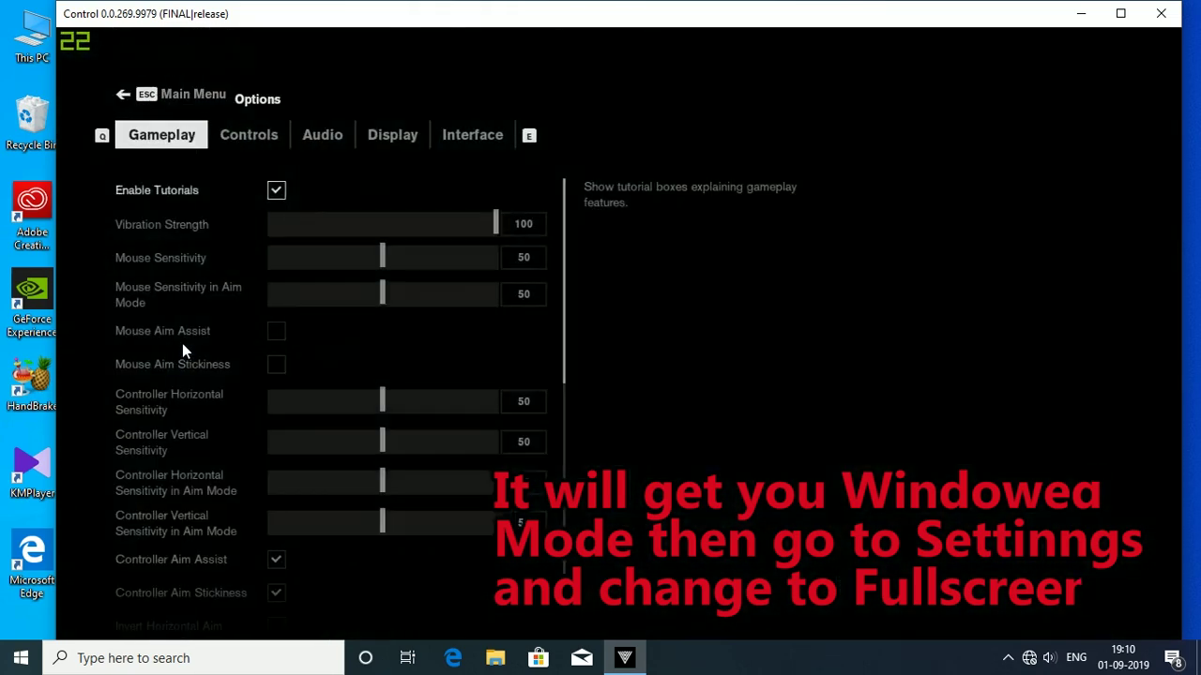
{"action": "left_click", "coordinate": [388, 138]}
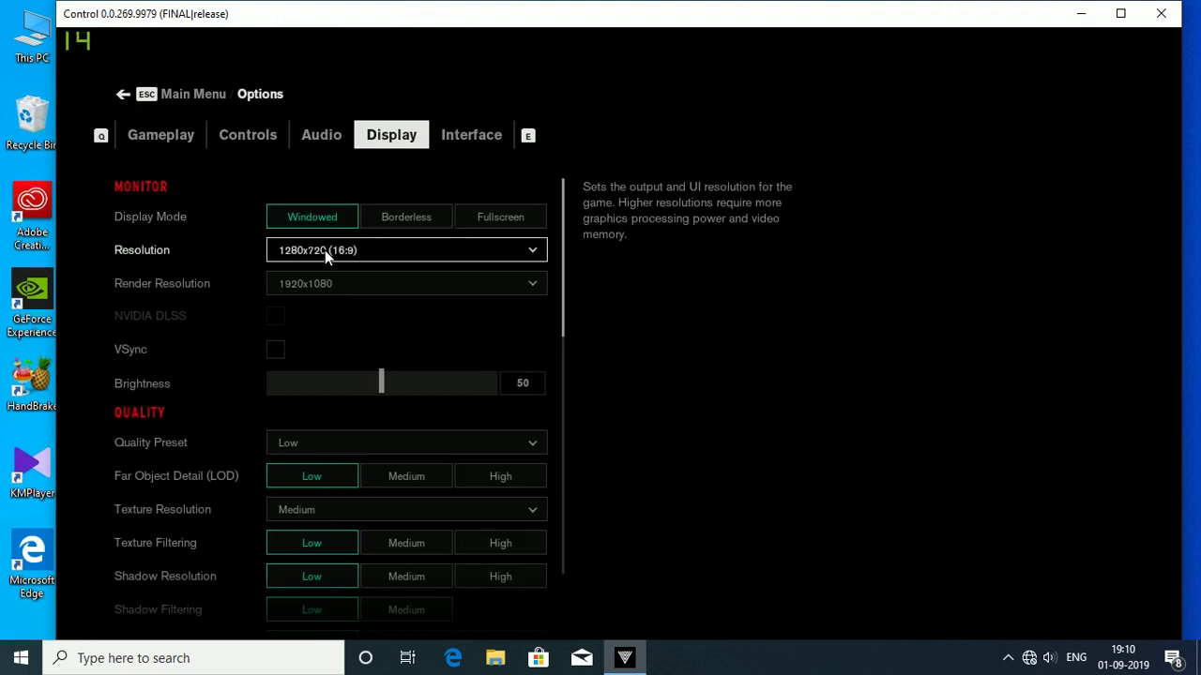
{"action": "left_click", "coordinate": [325, 249]}
{"action": "left_click", "coordinate": [325, 250]}
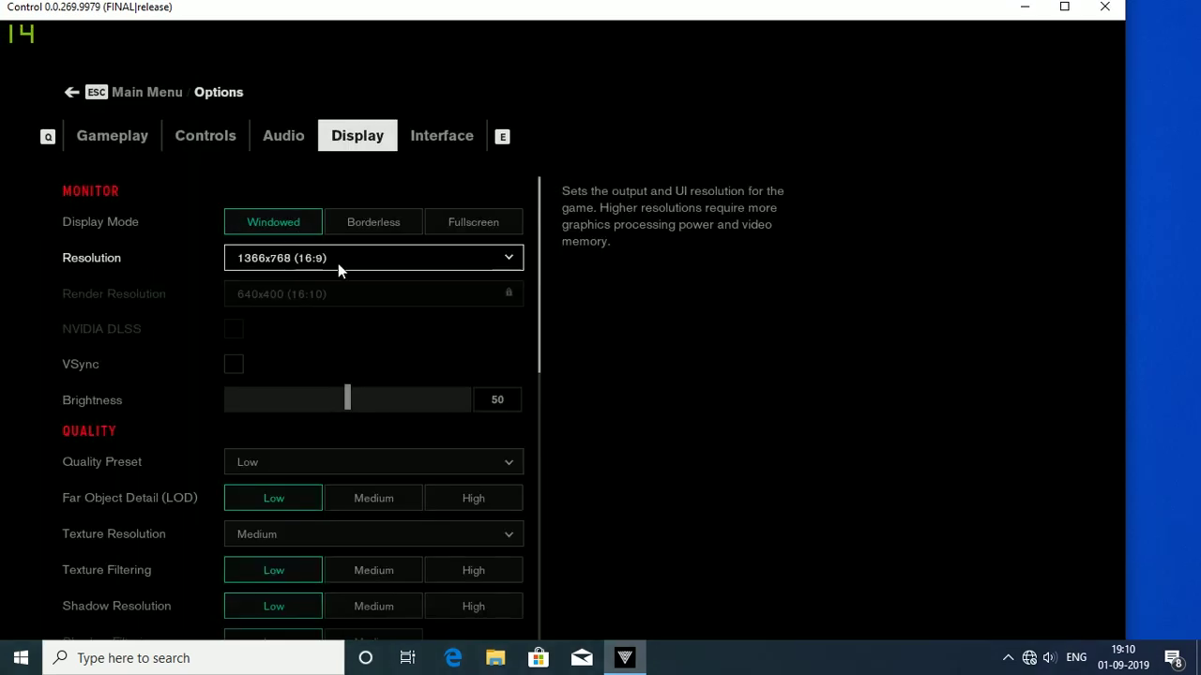
Set the game's display mode to Fullscreen, review the remaining display settings and leave the options
{"action": "left_click", "coordinate": [444, 210]}
{"action": "scroll", "coordinate": [441, 449], "scroll_direction": "down", "scroll_amount": 6}
{"action": "scroll", "coordinate": [439, 445], "scroll_direction": "up", "scroll_amount": 5}
{"action": "scroll", "coordinate": [439, 445], "scroll_direction": "up", "scroll_amount": 2}
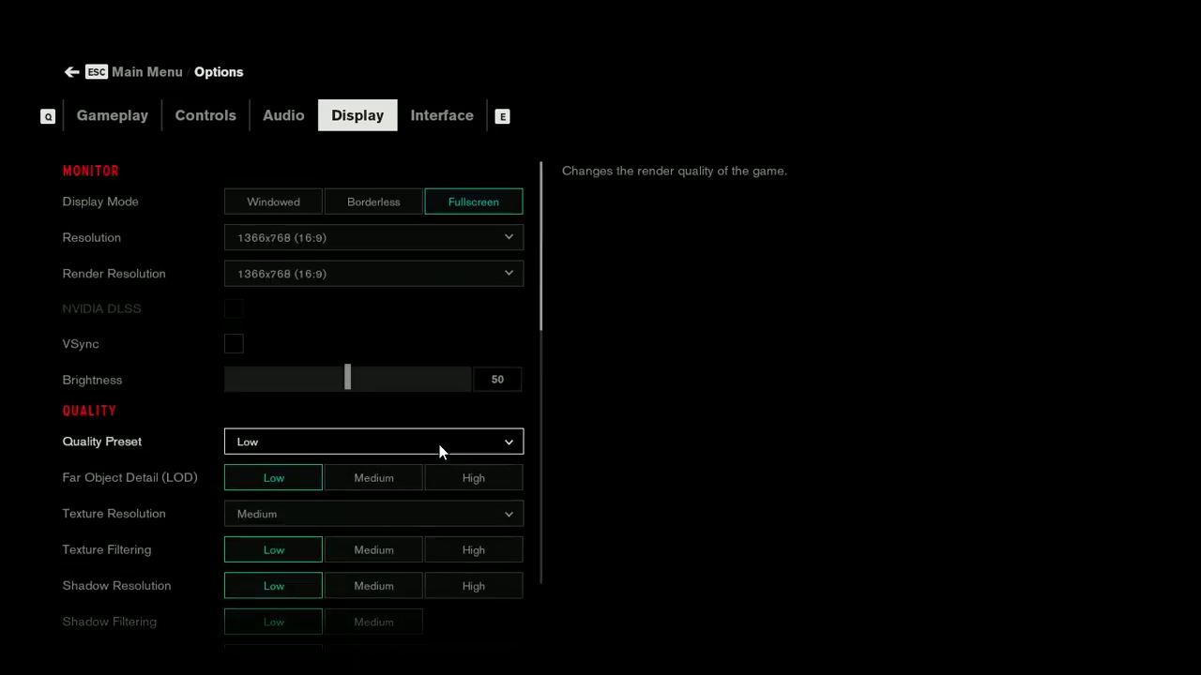
{"action": "key", "text": "Escape"}
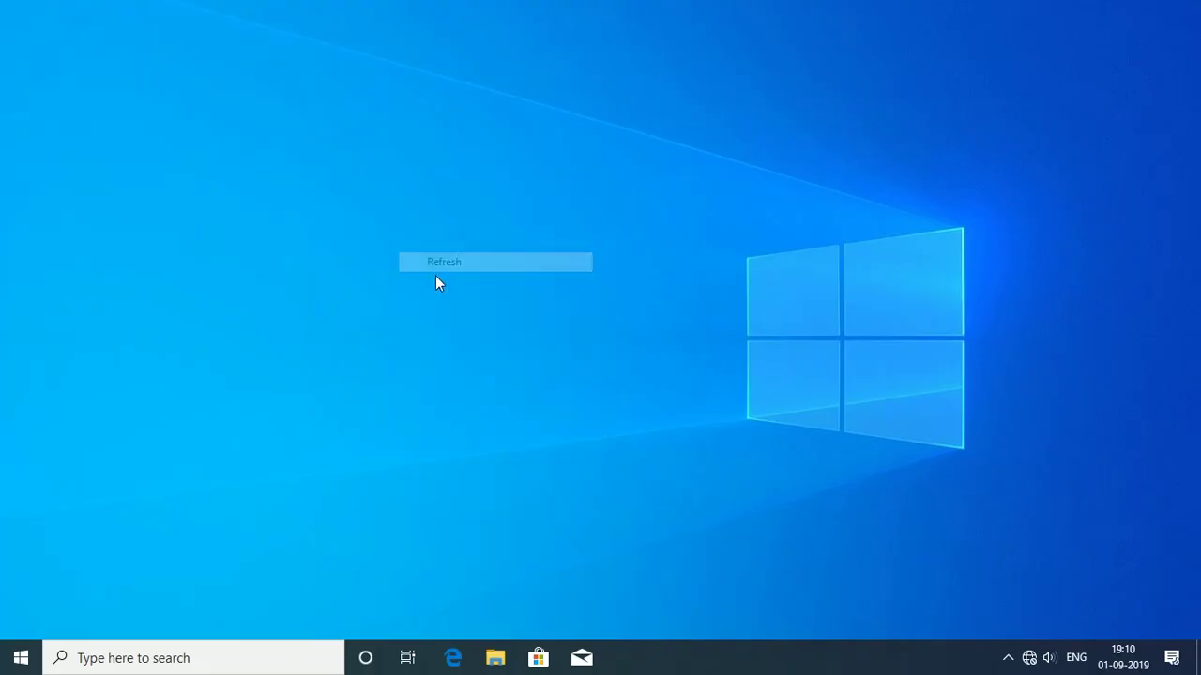
{"action": "right_click", "coordinate": [435, 278]}
{"action": "left_click", "coordinate": [450, 308]}
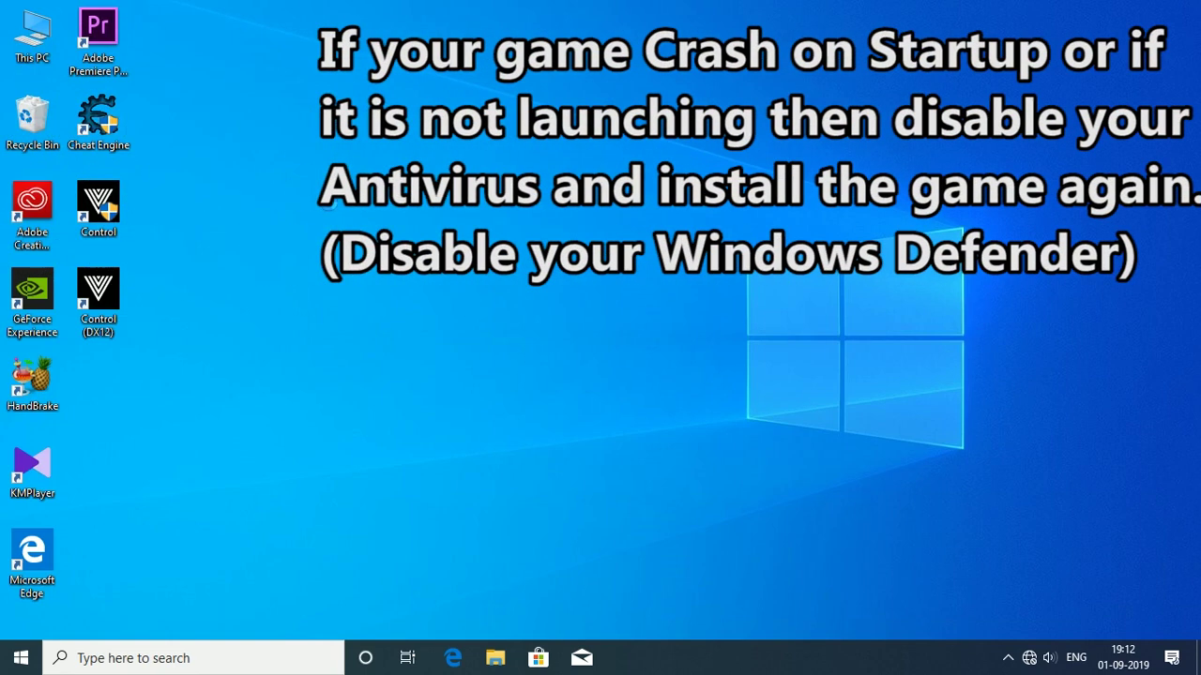
{"action": "right_click", "coordinate": [309, 150]}
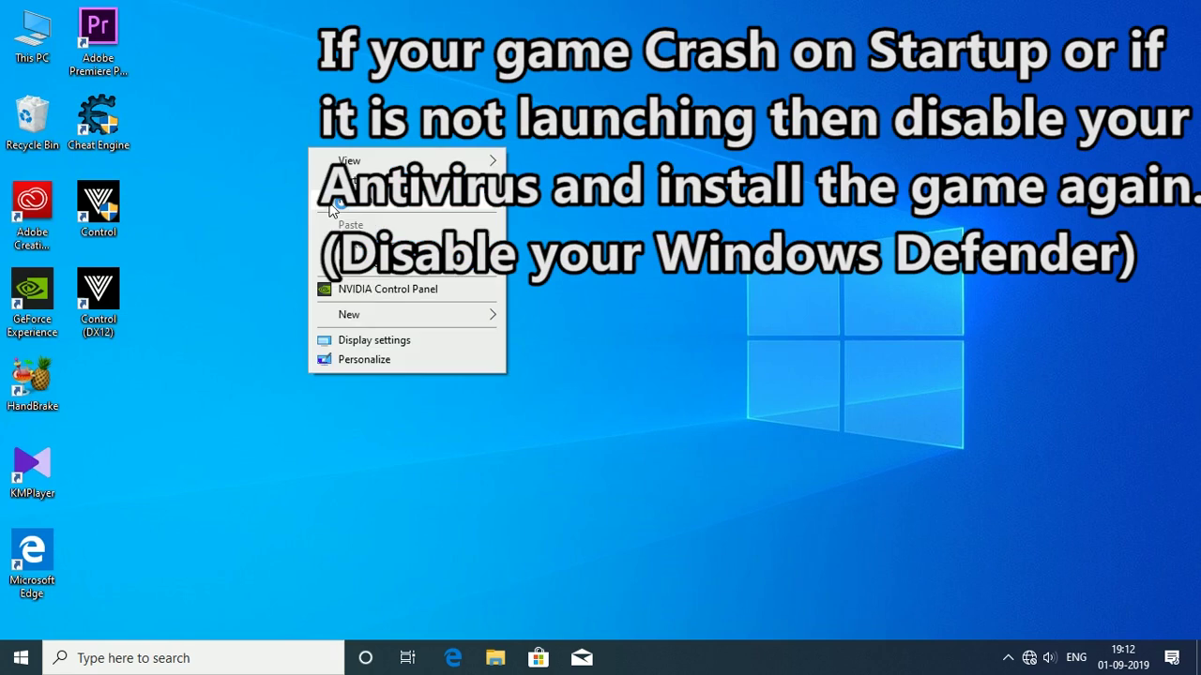
{"action": "left_click", "coordinate": [333, 204]}
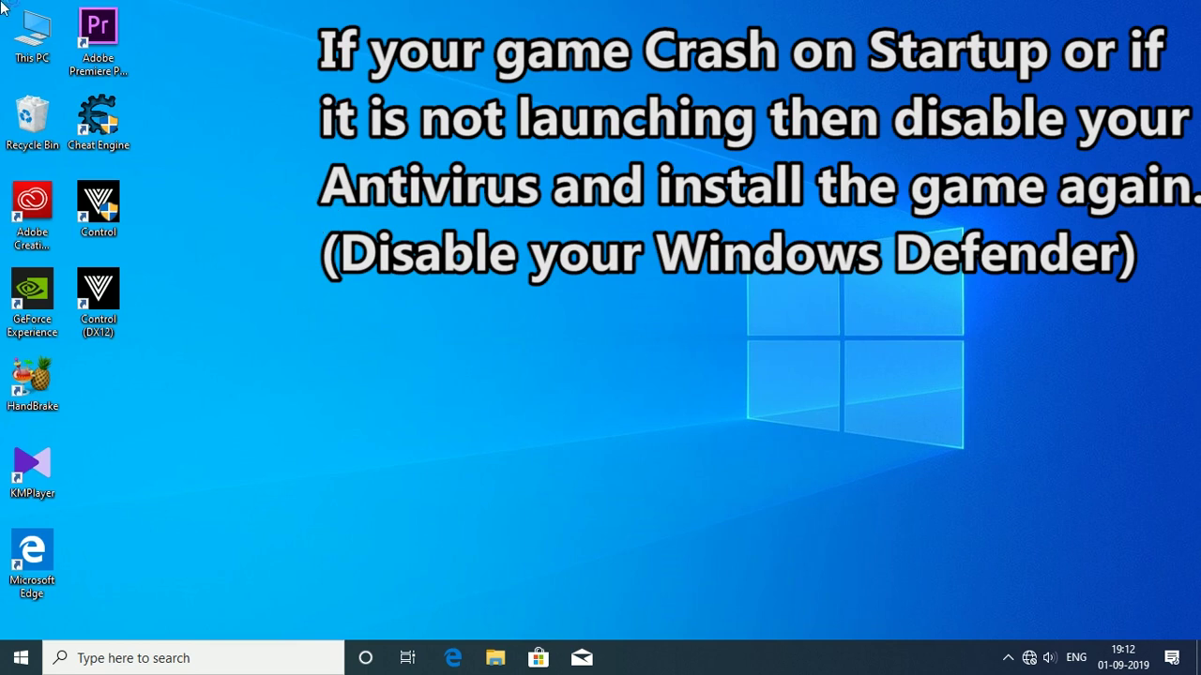
Search Windows for "windows de" and open Windows Security settings
{"action": "left_click", "coordinate": [19, 658]}
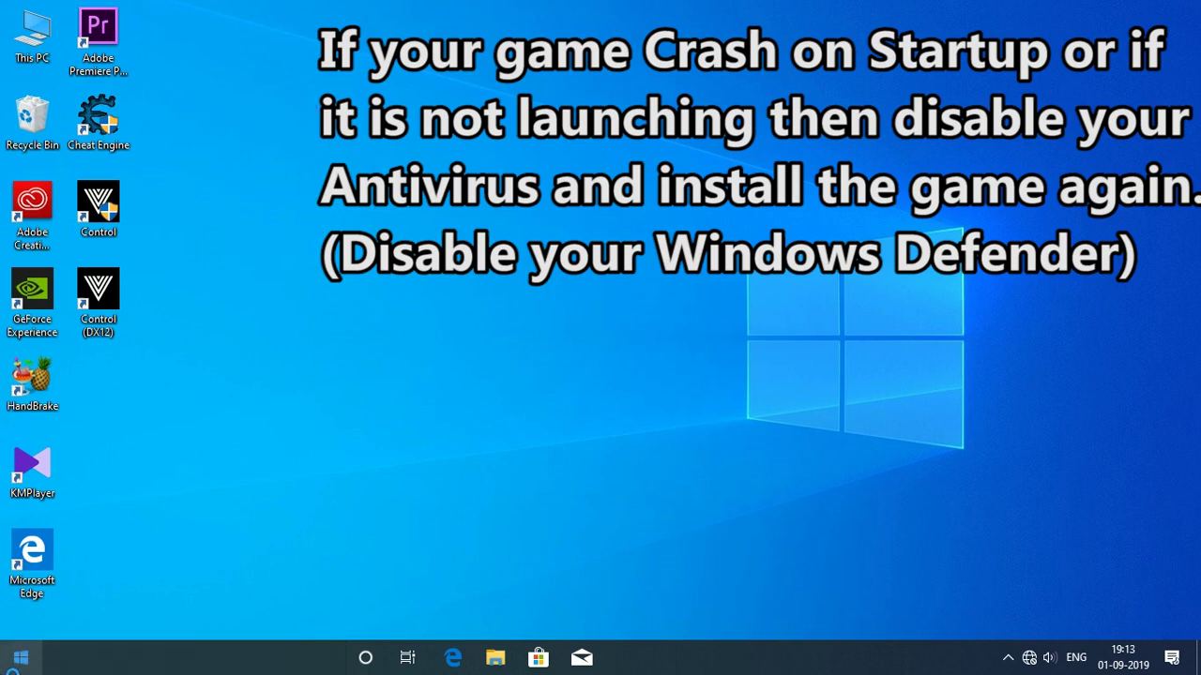
{"action": "type", "text": "windows"}
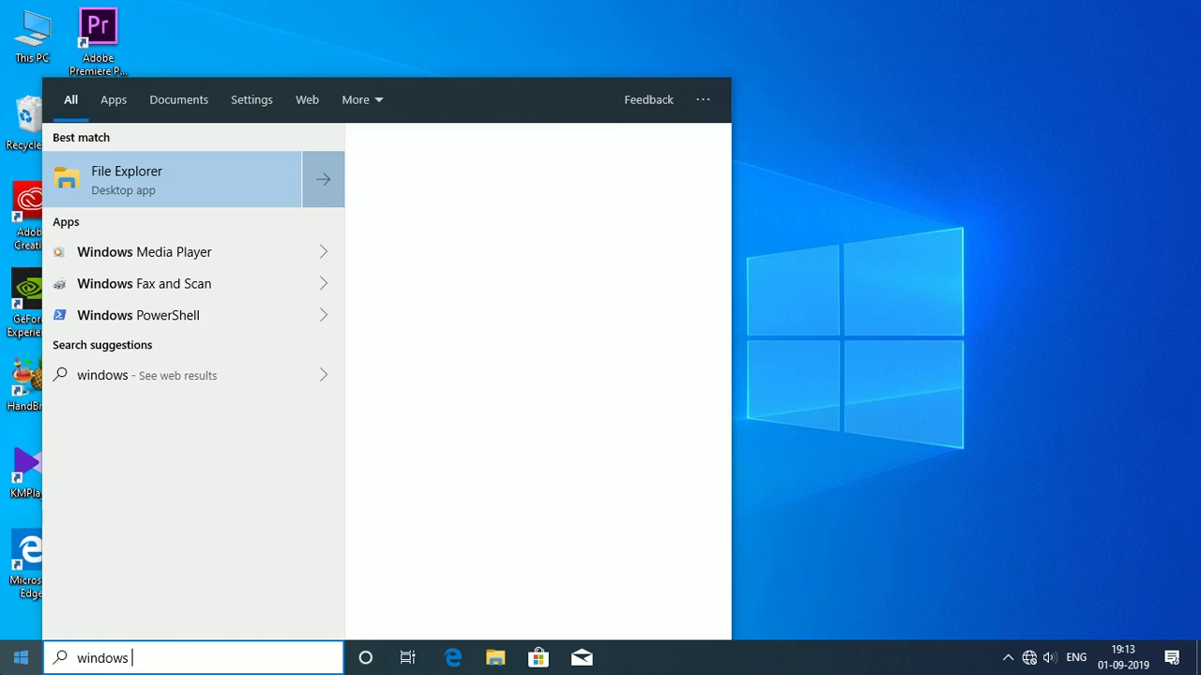
{"action": "type", "text": " de"}
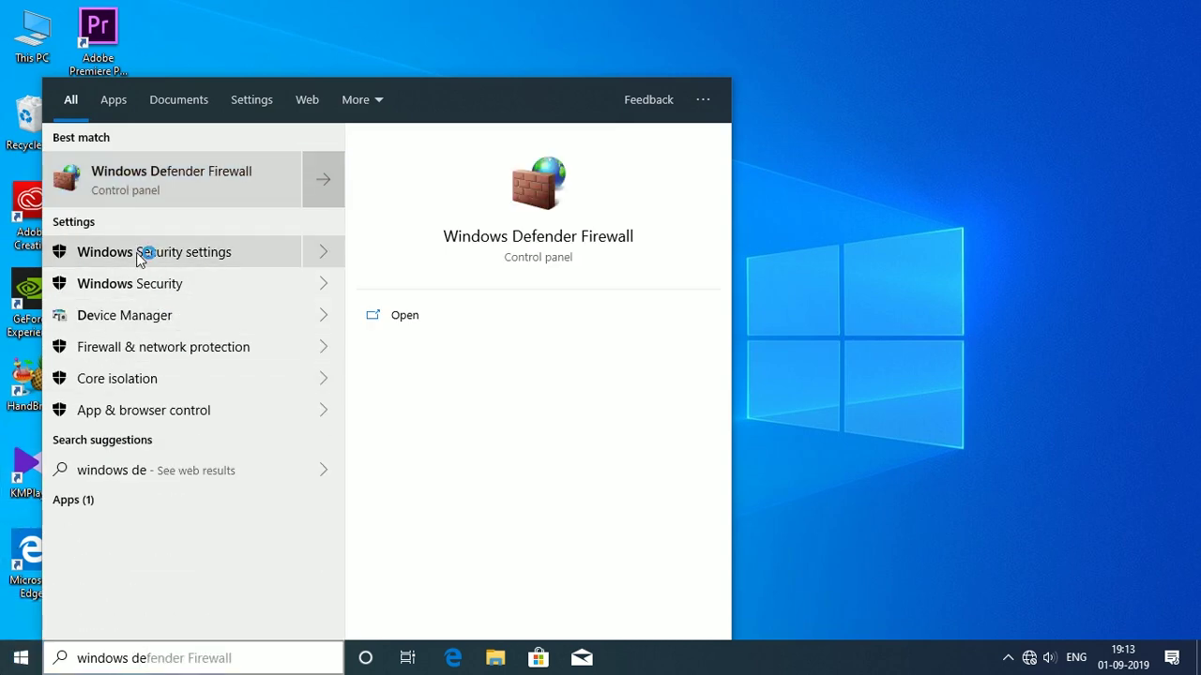
{"action": "left_click", "coordinate": [314, 258]}
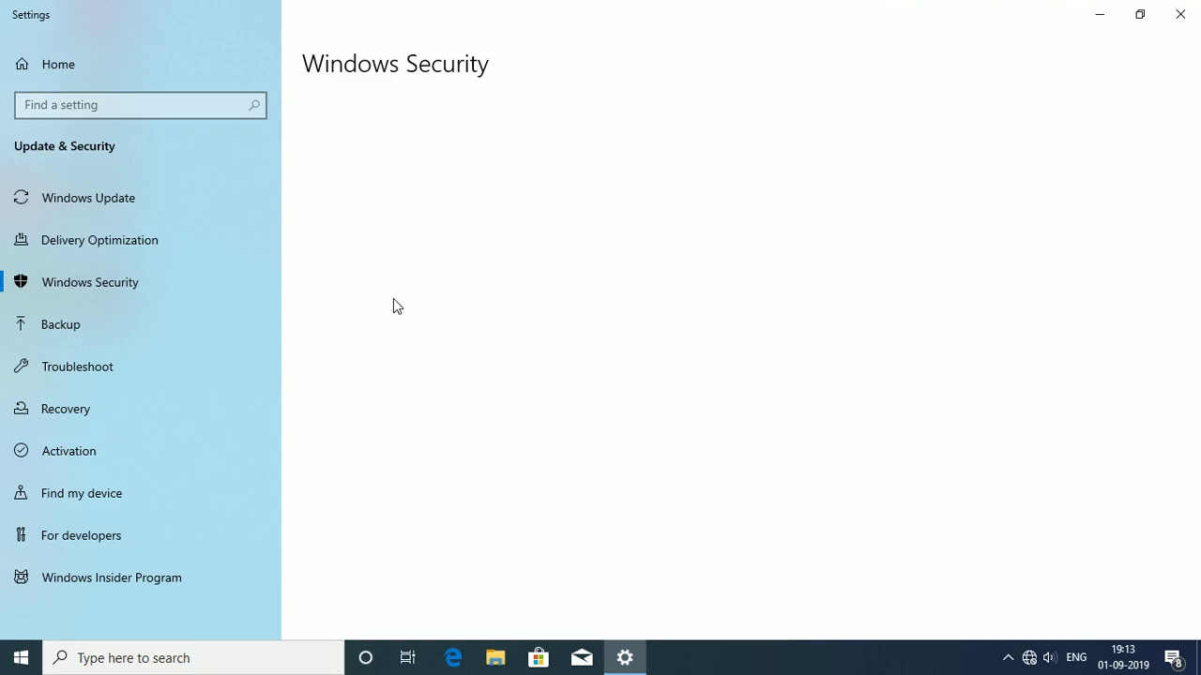
Open Windows Security and go to the exclusions under the Virus & threat protection settings
{"action": "left_click", "coordinate": [401, 157]}
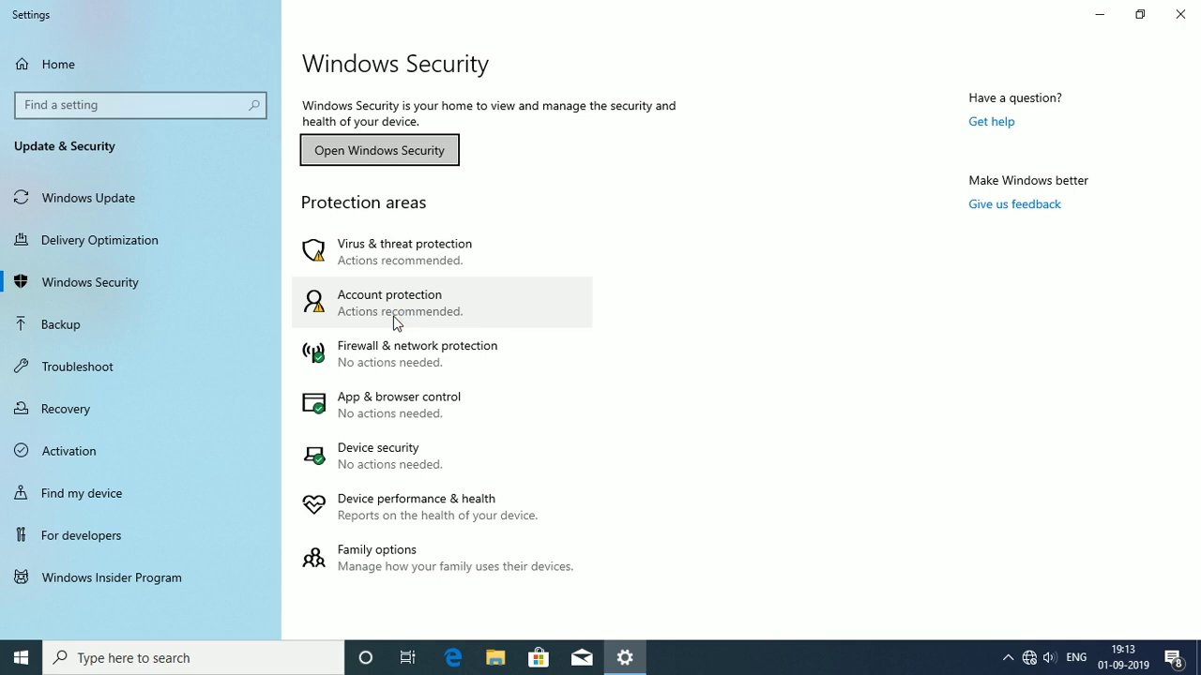
{"action": "left_click", "coordinate": [431, 361]}
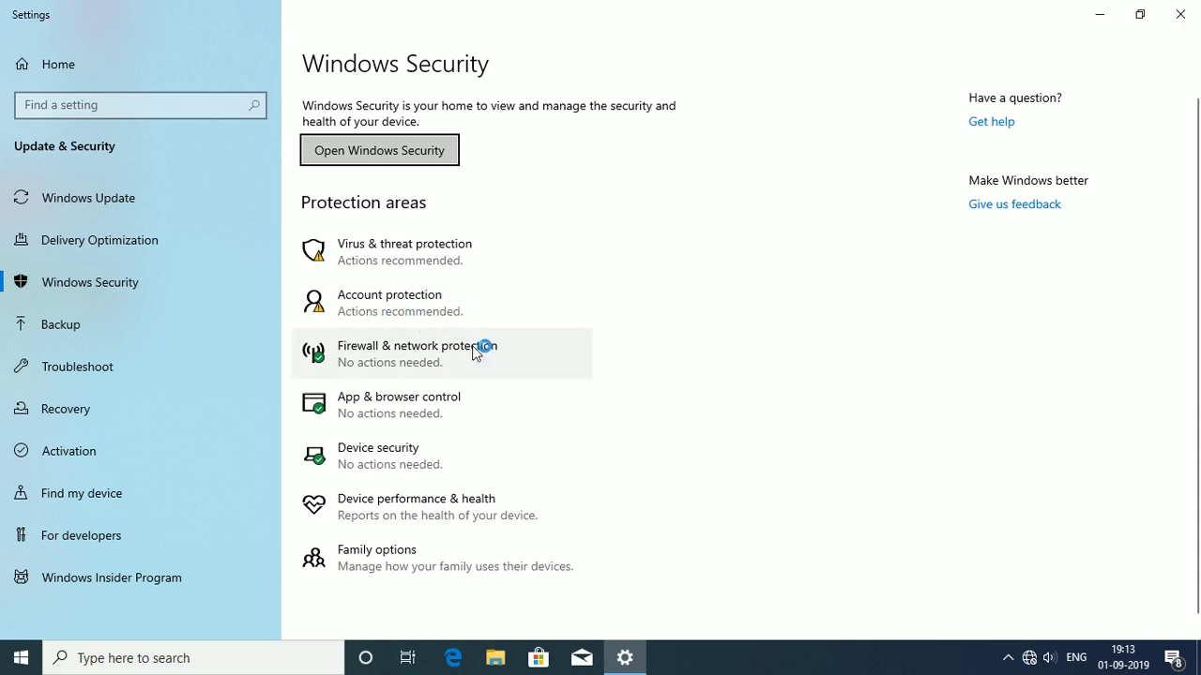
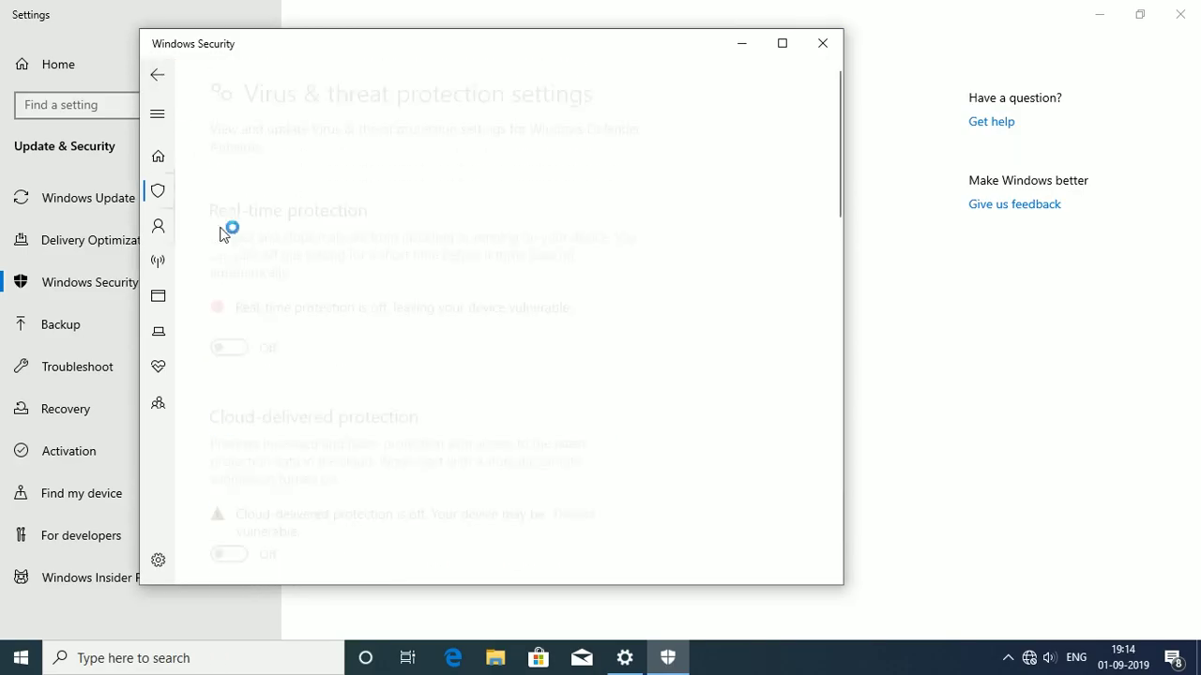
{"action": "scroll", "coordinate": [278, 392], "scroll_direction": "down", "scroll_amount": 10}
{"action": "scroll", "coordinate": [268, 413], "scroll_direction": "down", "scroll_amount": 1}
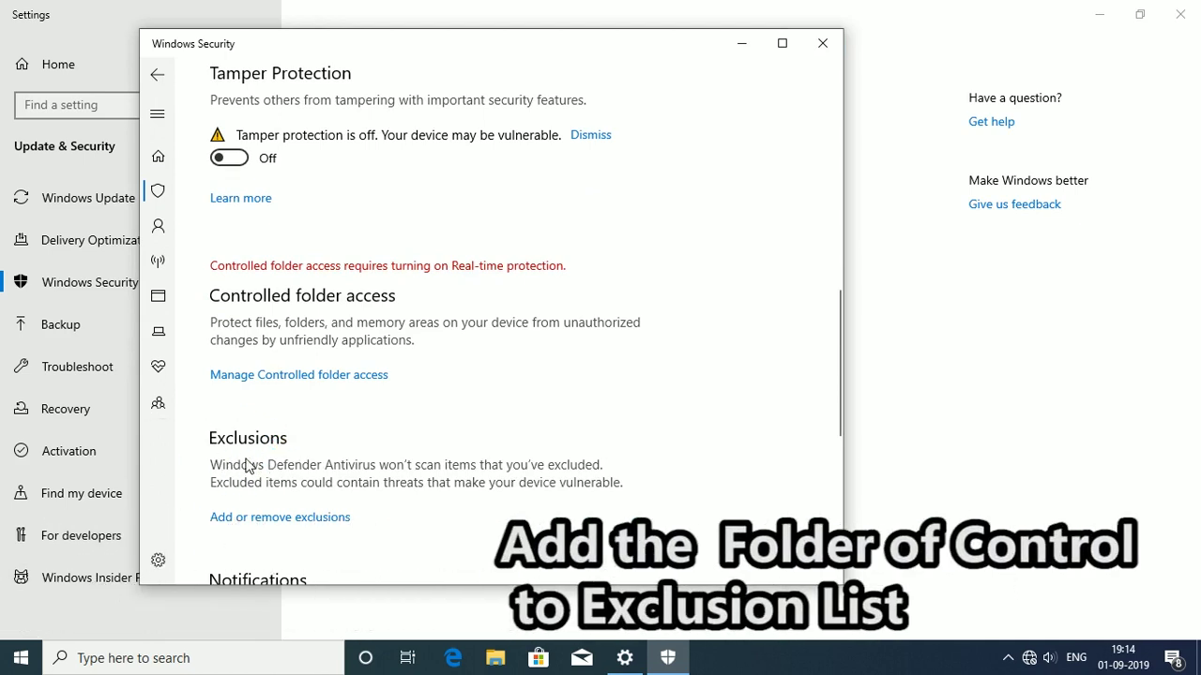
{"action": "left_click", "coordinate": [240, 518]}
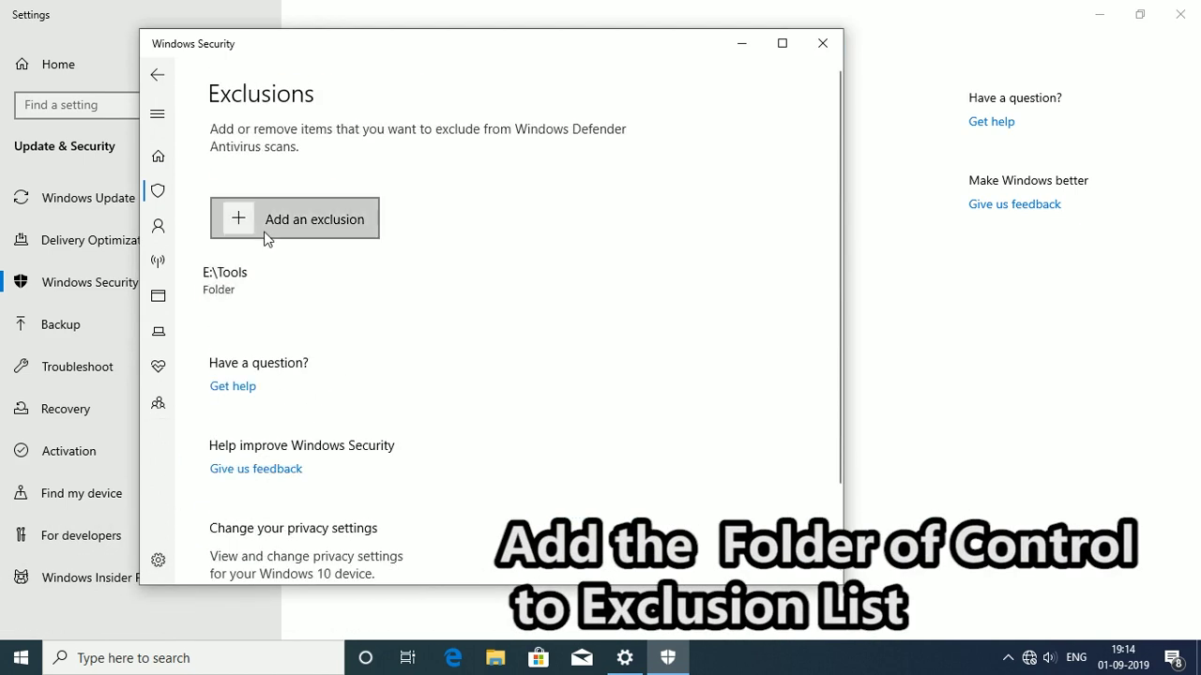
Add the folder E:\Games\Control to the exclusions, approve the elevation request and close Windows Security
{"action": "left_click", "coordinate": [265, 233]}
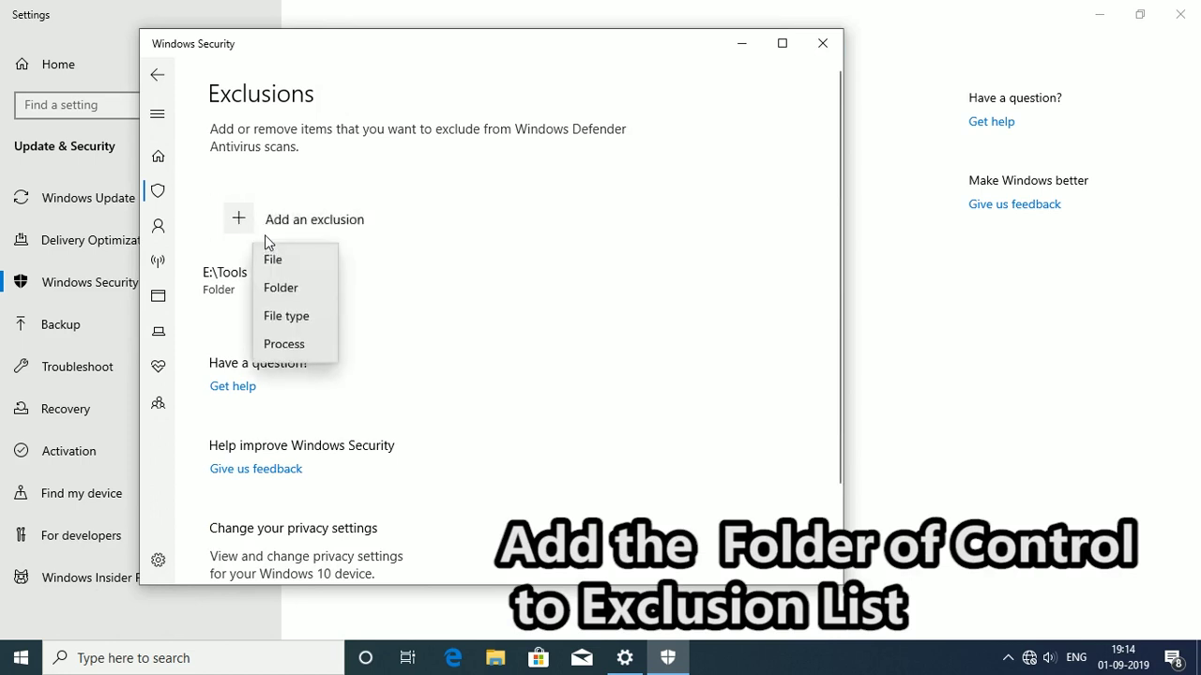
{"action": "left_click", "coordinate": [283, 290]}
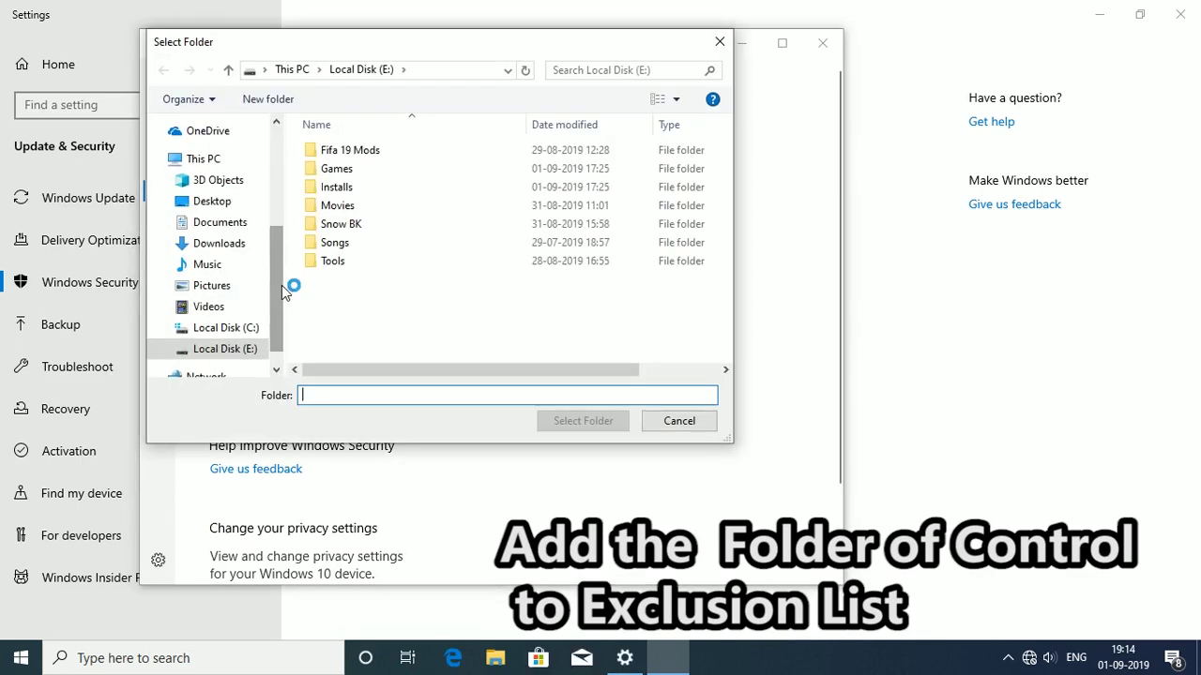
{"action": "double_click", "coordinate": [333, 169]}
{"action": "left_click", "coordinate": [338, 188]}
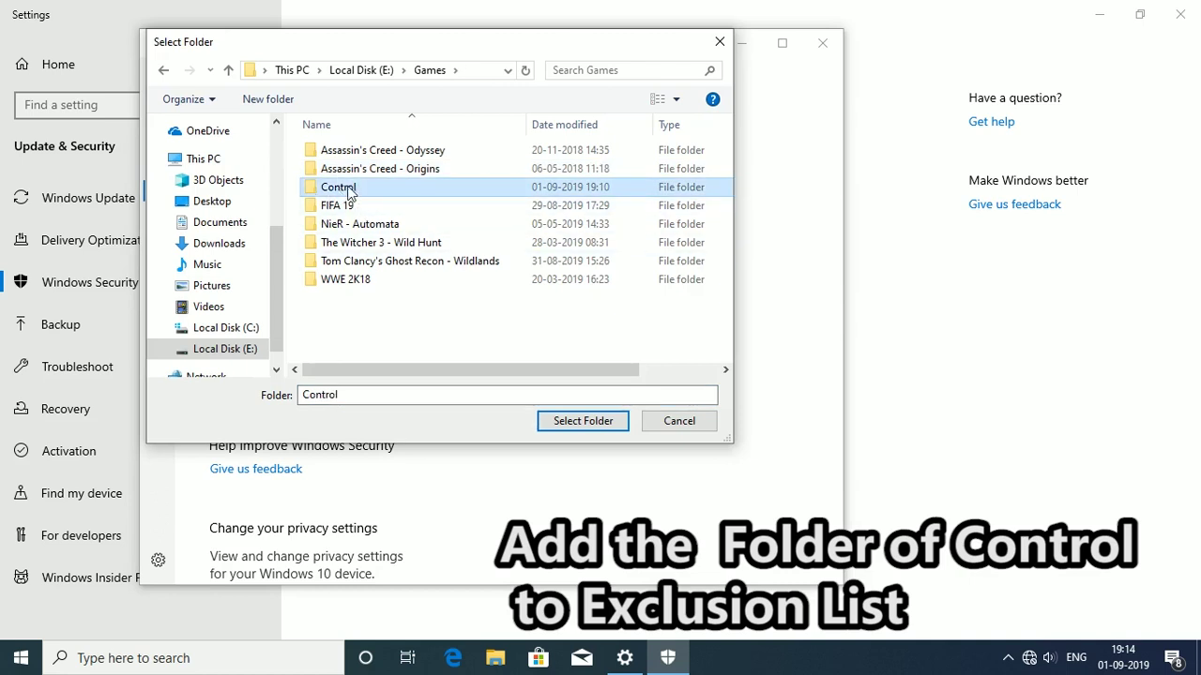
{"action": "left_click", "coordinate": [574, 421]}
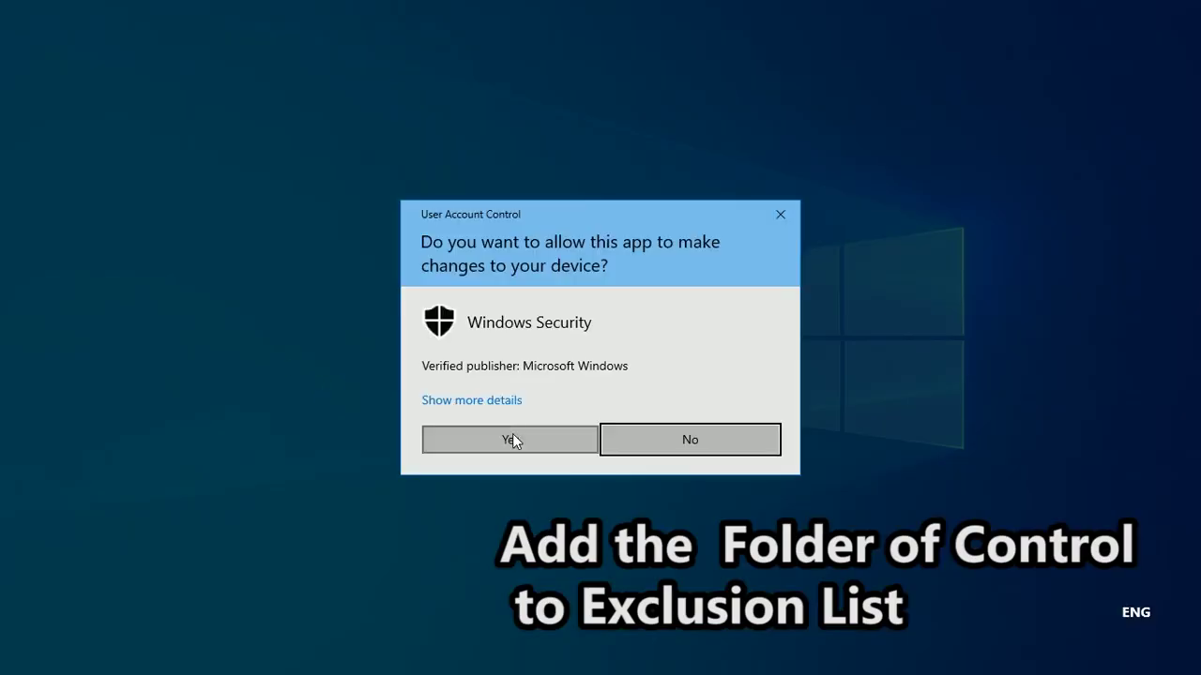
{"action": "left_click", "coordinate": [512, 439]}
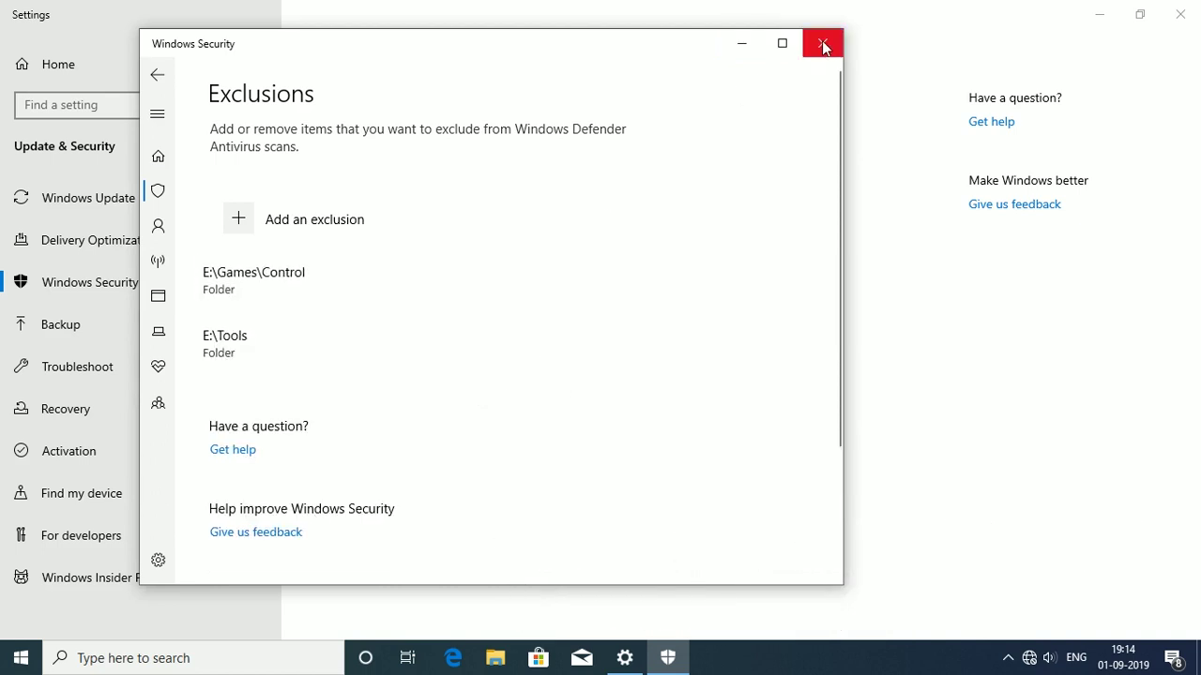
{"action": "left_click", "coordinate": [822, 43]}
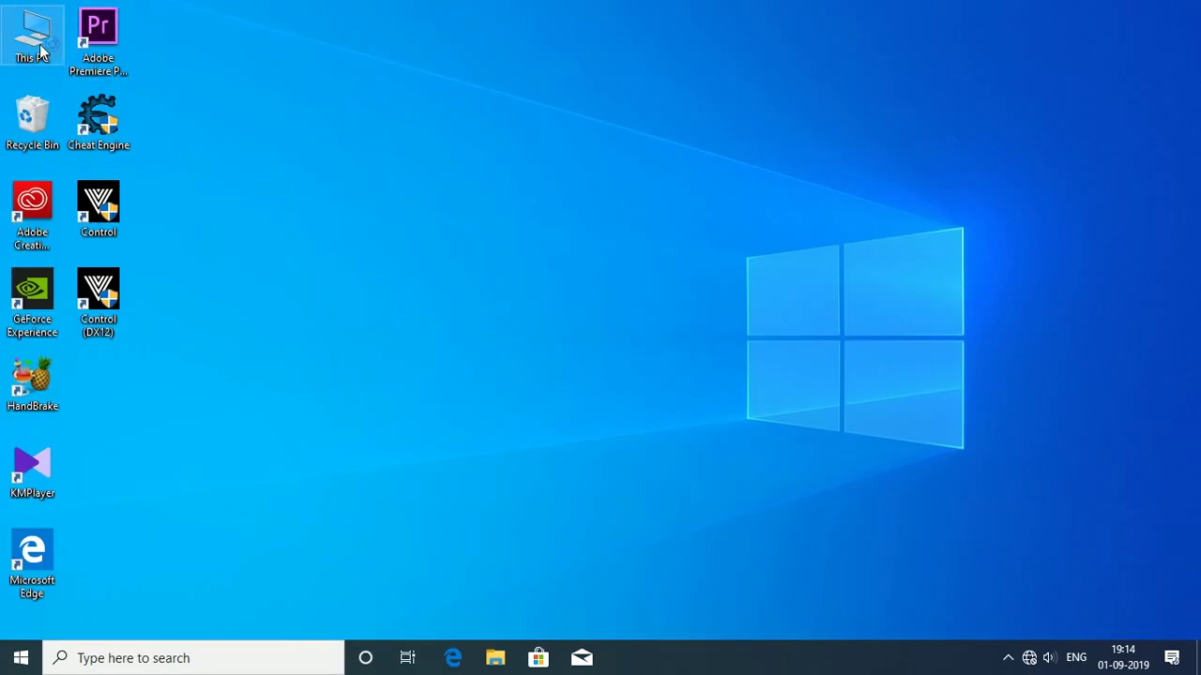
Open the Control game folder inside Games on Local Disk (E:) in File Explorer
{"action": "double_click", "coordinate": [40, 54]}
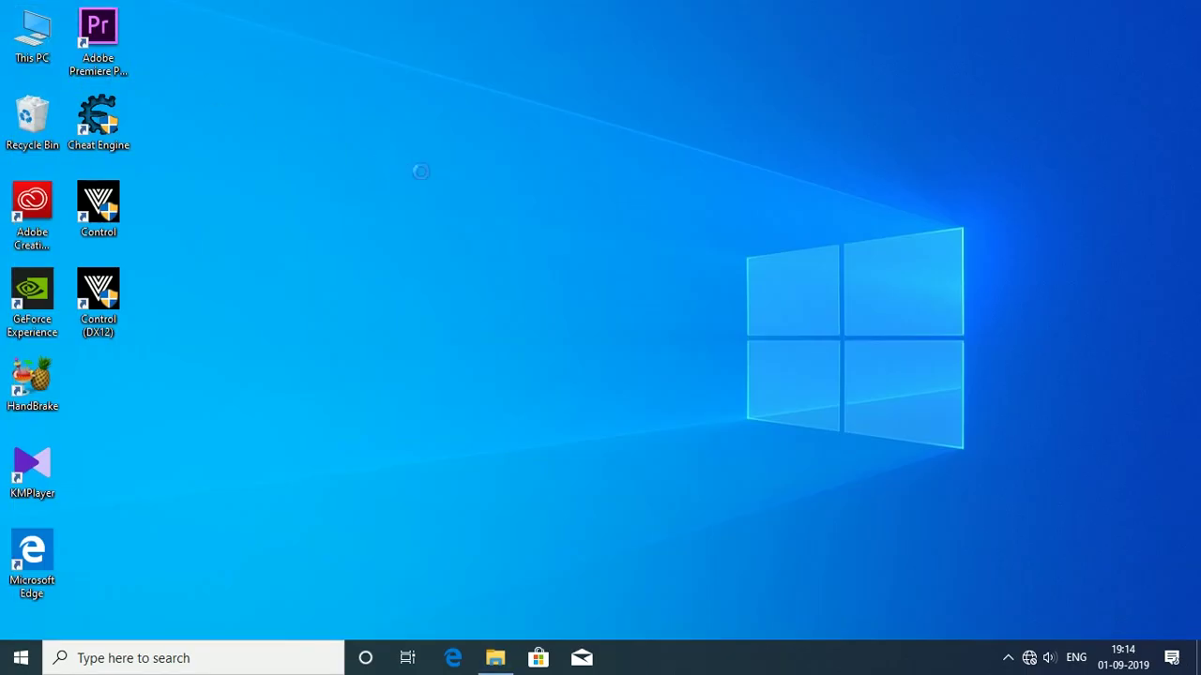
{"action": "double_click", "coordinate": [504, 177]}
{"action": "double_click", "coordinate": [195, 138]}
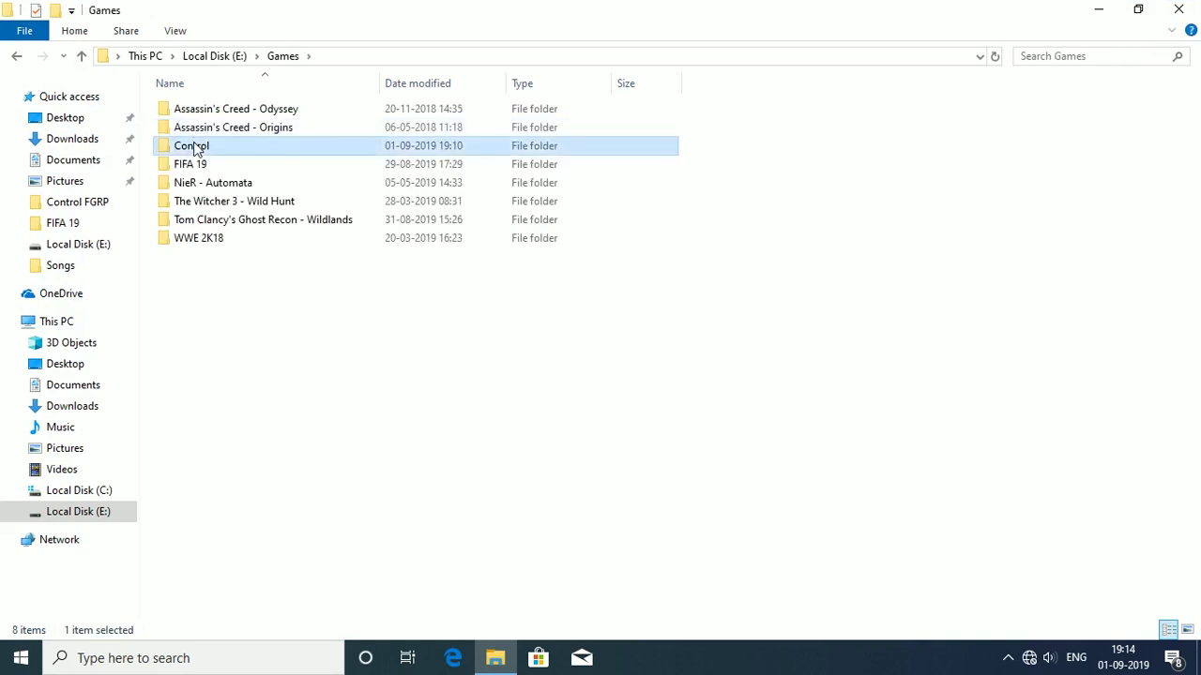
{"action": "double_click", "coordinate": [196, 145]}
Set Control_DX11 to run as an administrator in its compatibility properties, then apply and close the properties
{"action": "right_click", "coordinate": [190, 483]}
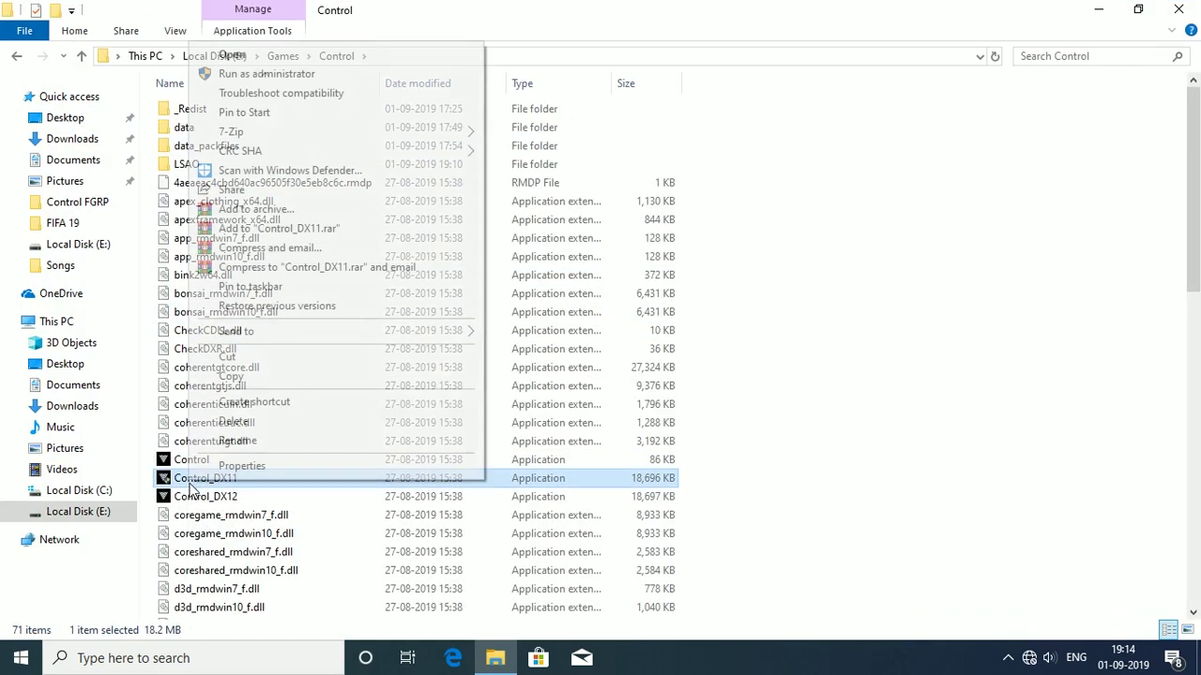
{"action": "left_click", "coordinate": [236, 464]}
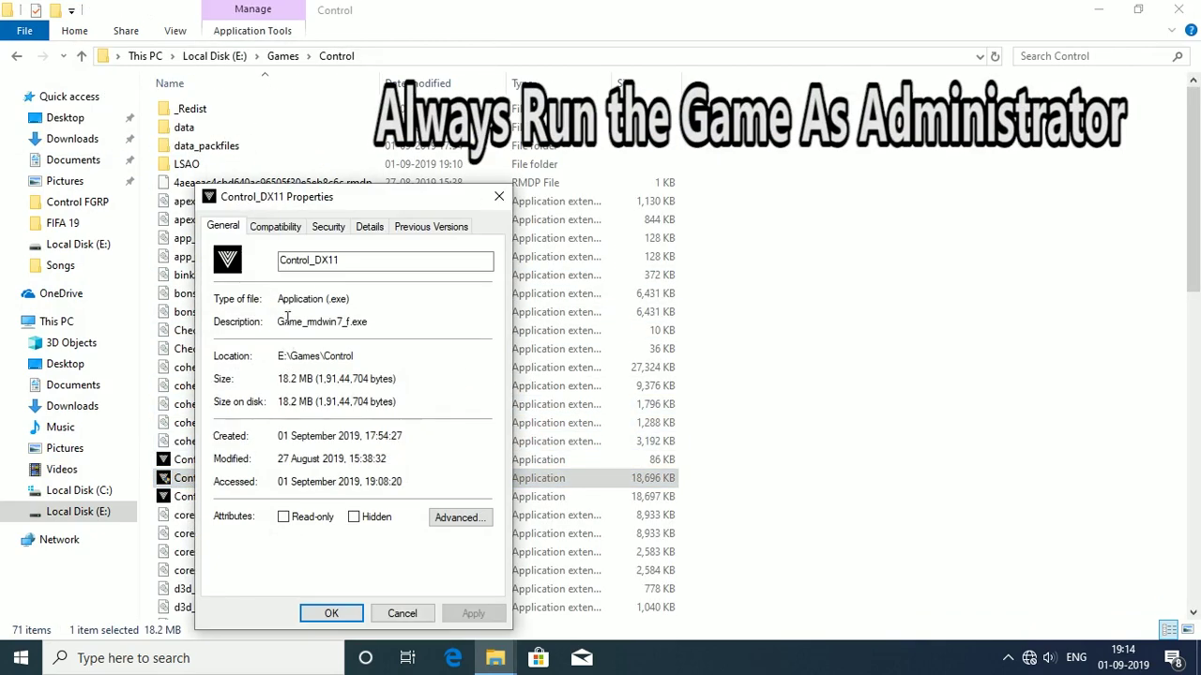
{"action": "left_click", "coordinate": [298, 230]}
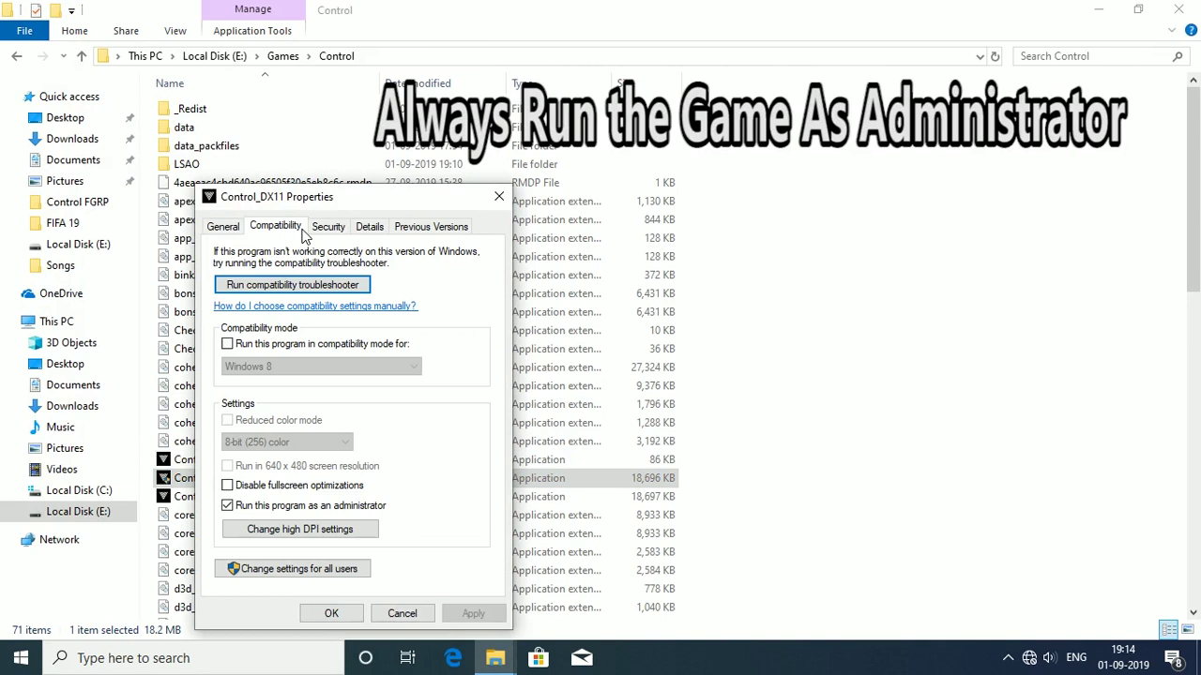
{"action": "double_click", "coordinate": [243, 509]}
{"action": "left_click", "coordinate": [472, 614]}
{"action": "left_click", "coordinate": [331, 613]}
Check the run-as-administrator option in the compatibility properties of Control_DX12 and close them
{"action": "left_click", "coordinate": [206, 503]}
{"action": "right_click", "coordinate": [242, 502]}
{"action": "left_click", "coordinate": [251, 485]}
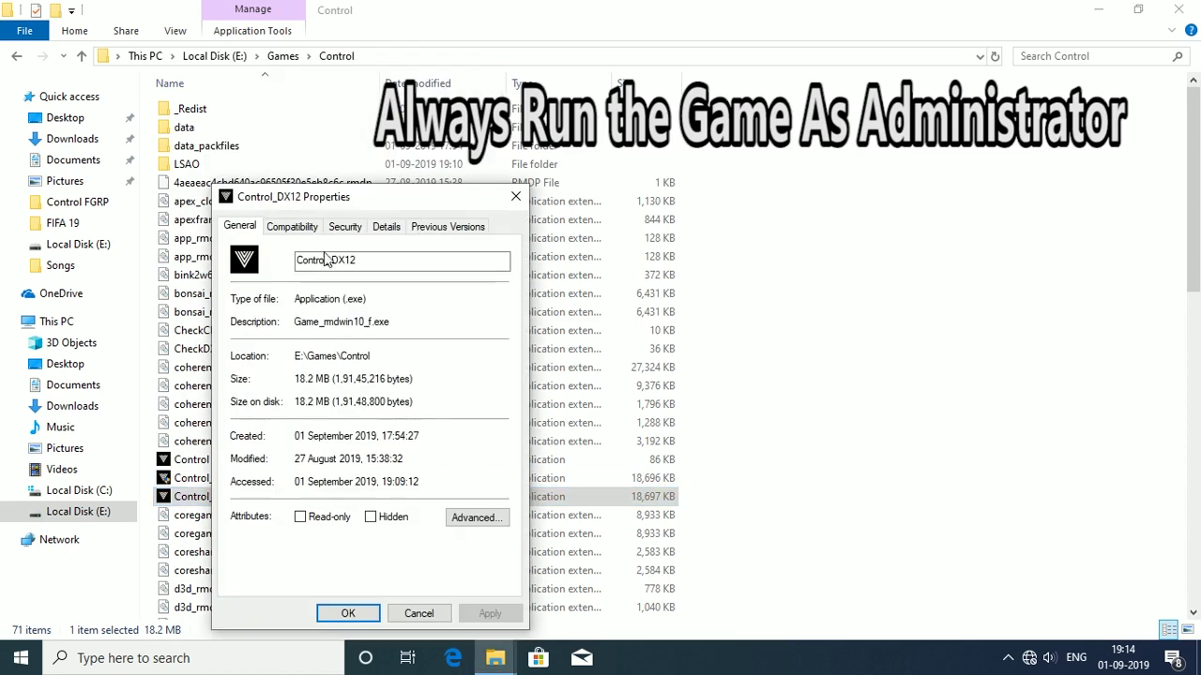
{"action": "left_click", "coordinate": [313, 229]}
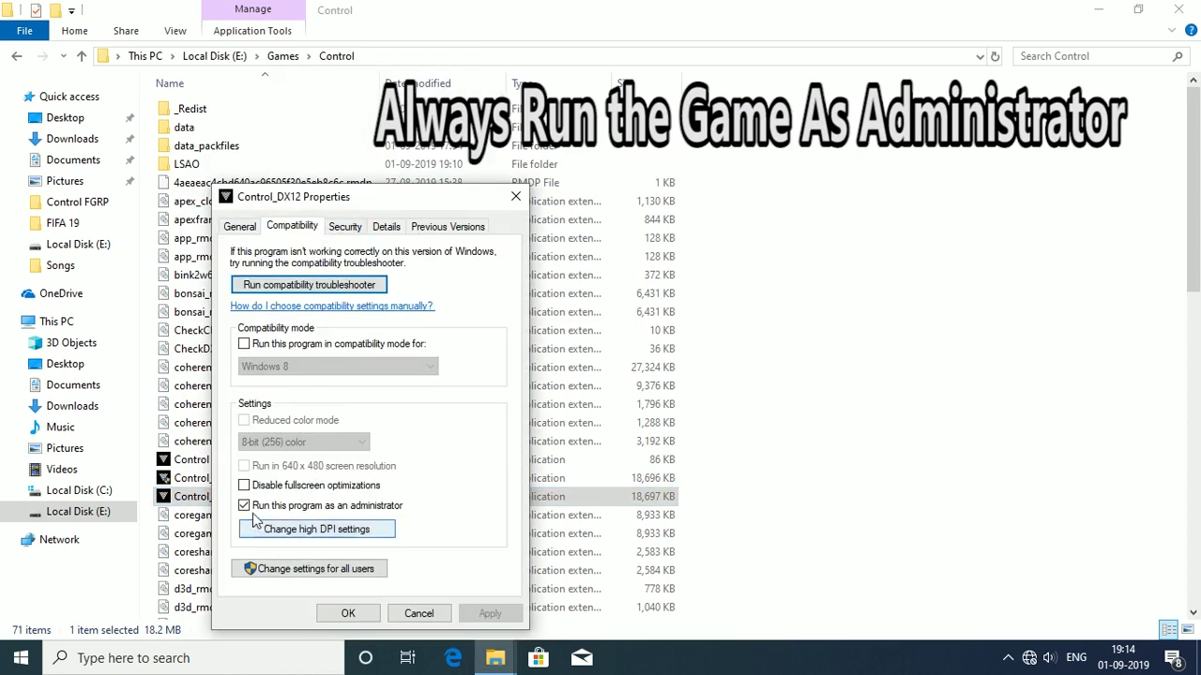
{"action": "left_click", "coordinate": [366, 614]}
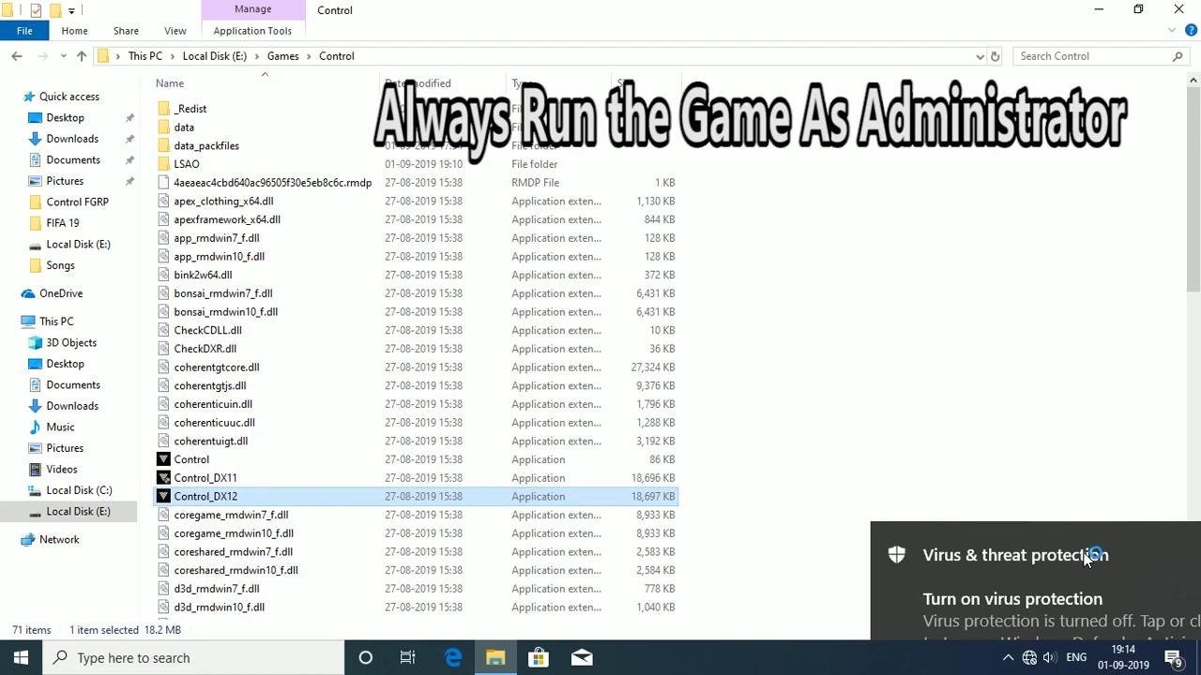
Dismiss the Windows Security window opened from the virus protection notification and return to the desktop
{"action": "left_click", "coordinate": [1031, 572]}
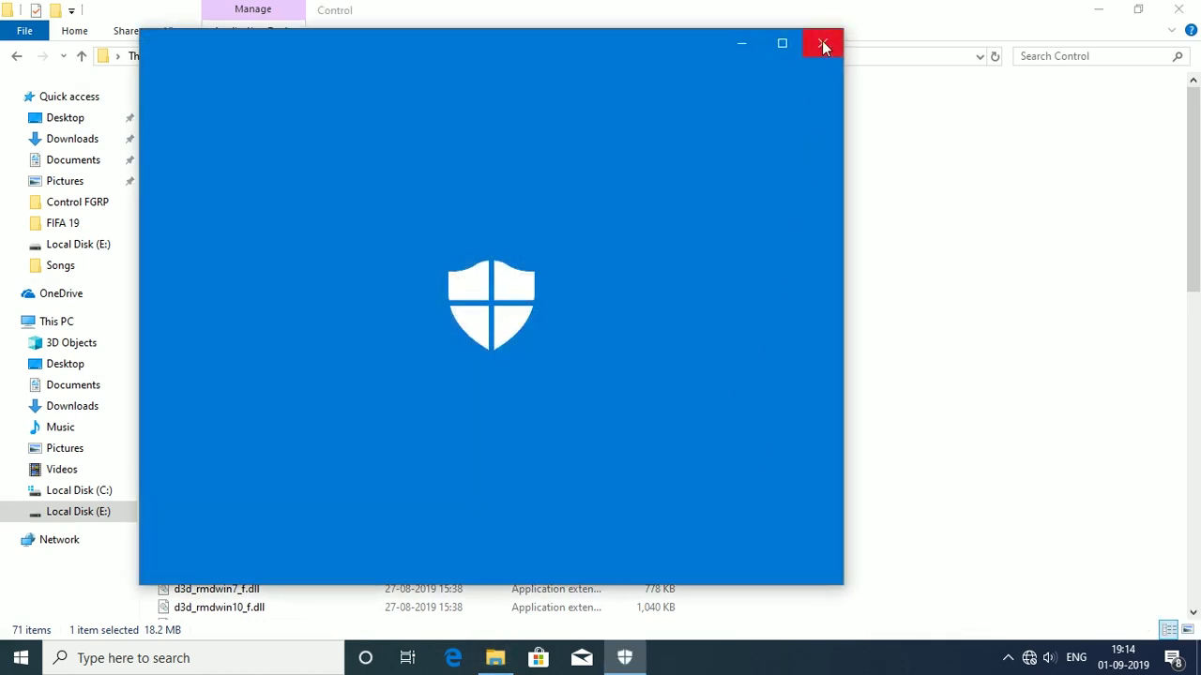
{"action": "left_click", "coordinate": [822, 45]}
{"action": "key", "text": "super+d"}
{"action": "right_click", "coordinate": [660, 128]}
{"action": "left_click", "coordinate": [686, 181]}
{"action": "right_click", "coordinate": [685, 181]}
{"action": "left_click", "coordinate": [727, 235]}
{"action": "right_click", "coordinate": [459, 195]}
{"action": "left_click", "coordinate": [509, 248]}
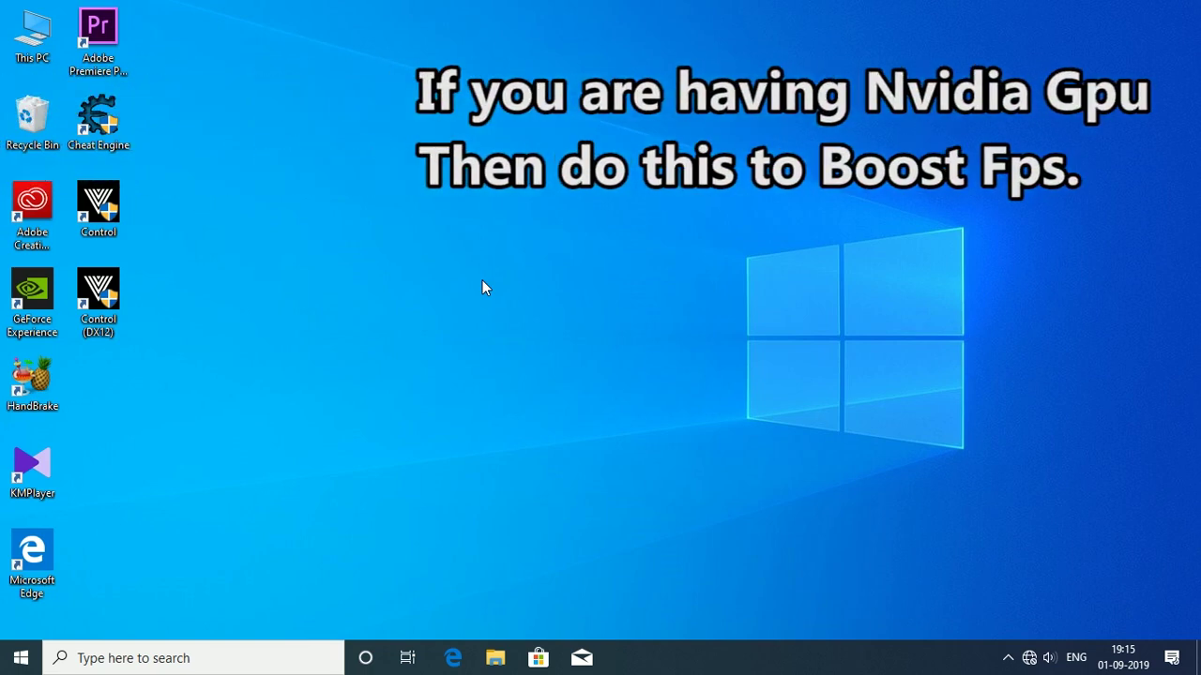
Open NVIDIA Control Panel and go to the program-specific options of Manage 3D settings
{"action": "right_click", "coordinate": [679, 203]}
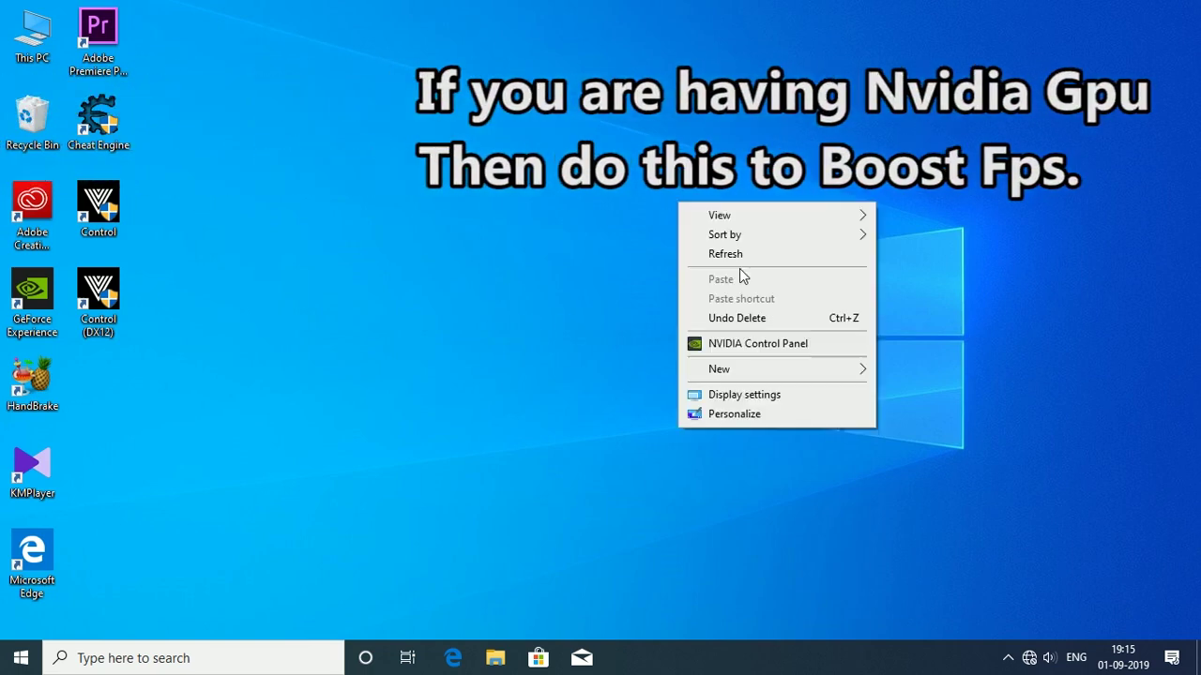
{"action": "left_click", "coordinate": [770, 347]}
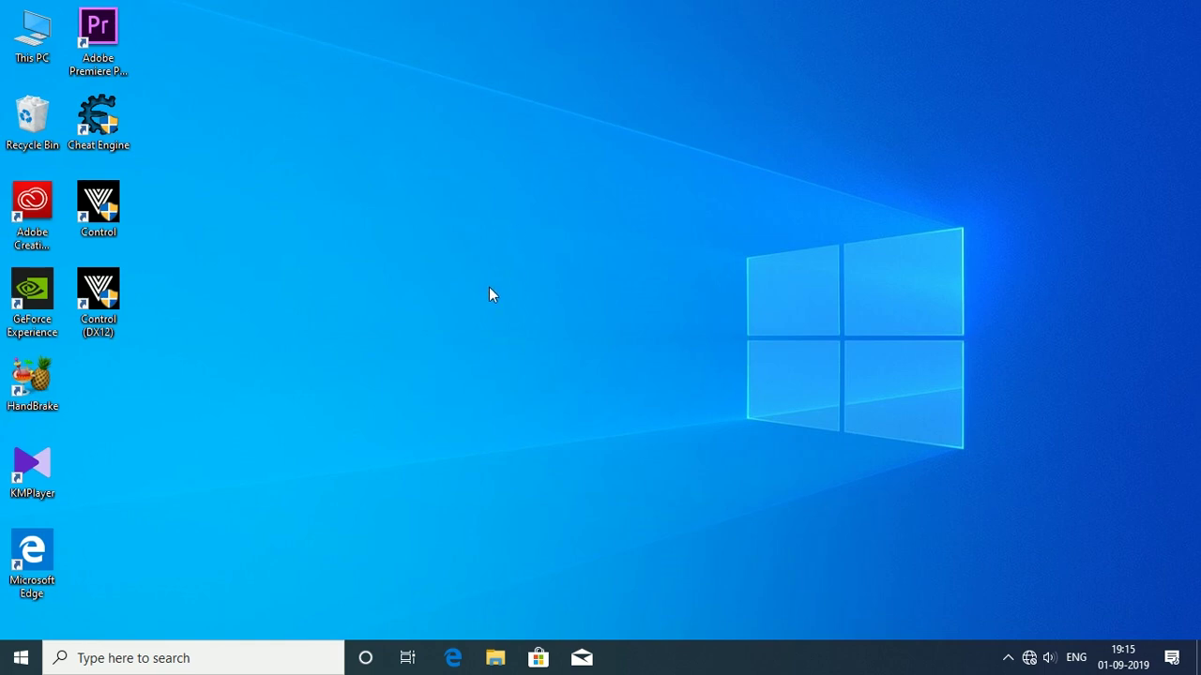
{"action": "right_click", "coordinate": [517, 209]}
{"action": "left_click", "coordinate": [560, 260]}
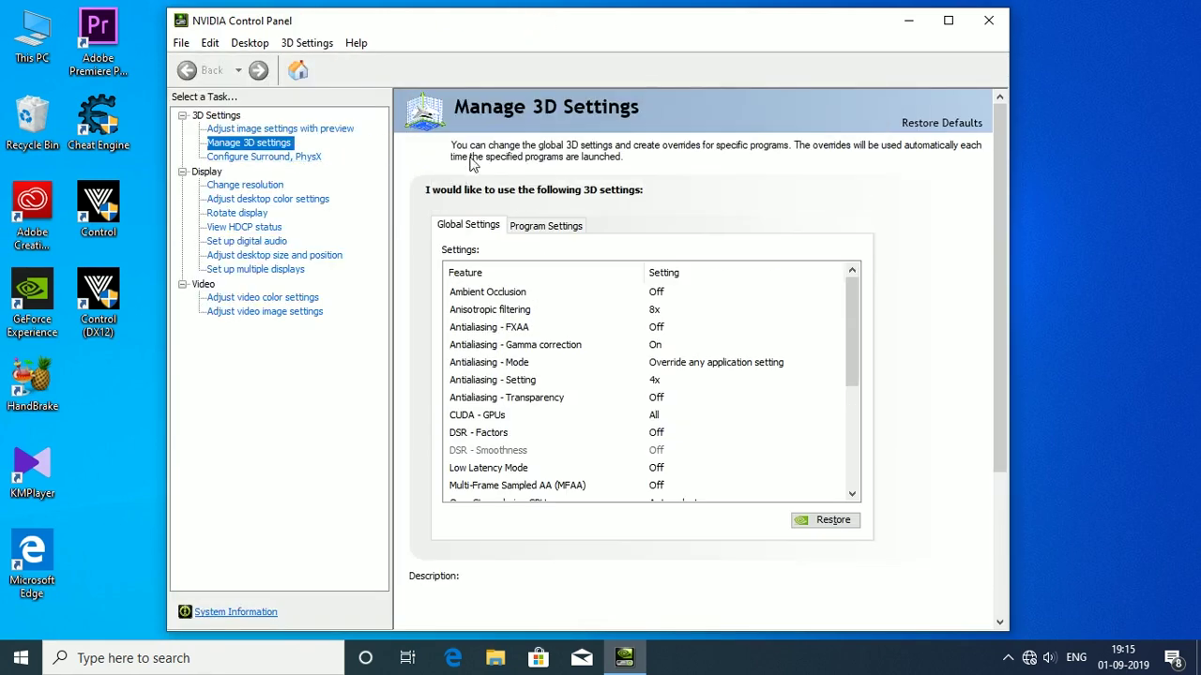
{"action": "left_click", "coordinate": [277, 143]}
{"action": "left_click", "coordinate": [534, 224]}
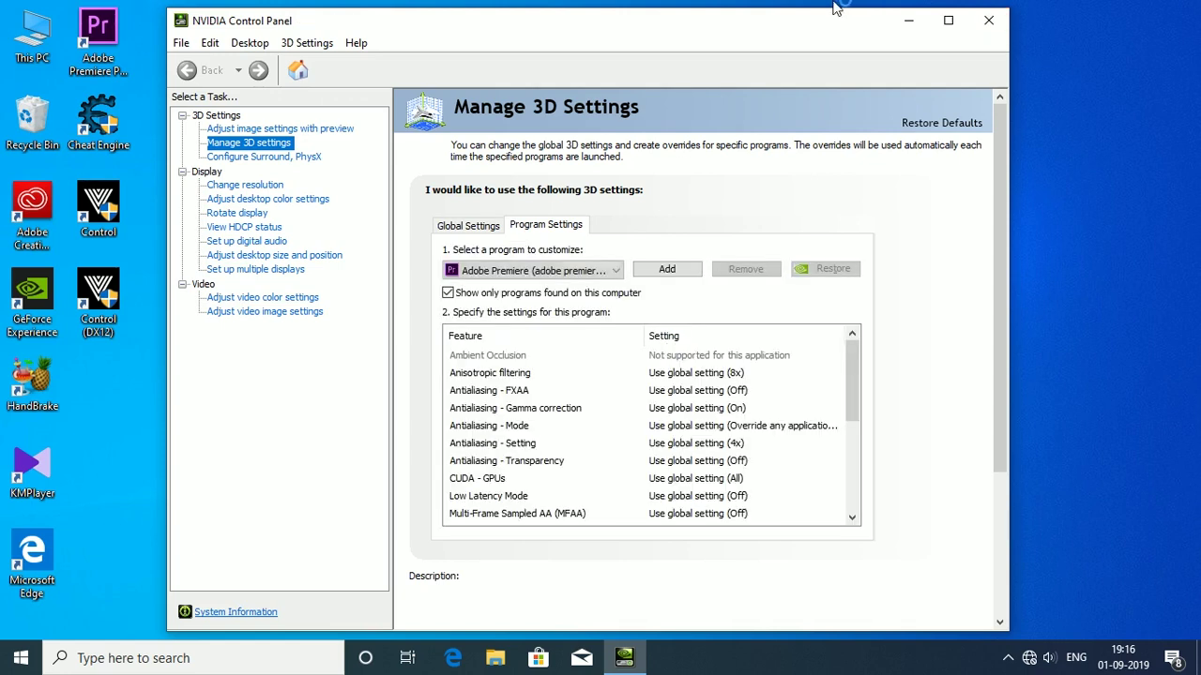
Choose Control (control_dx12.exe) as the program to customize and widen the NVIDIA Control Panel window
{"action": "left_click", "coordinate": [520, 269]}
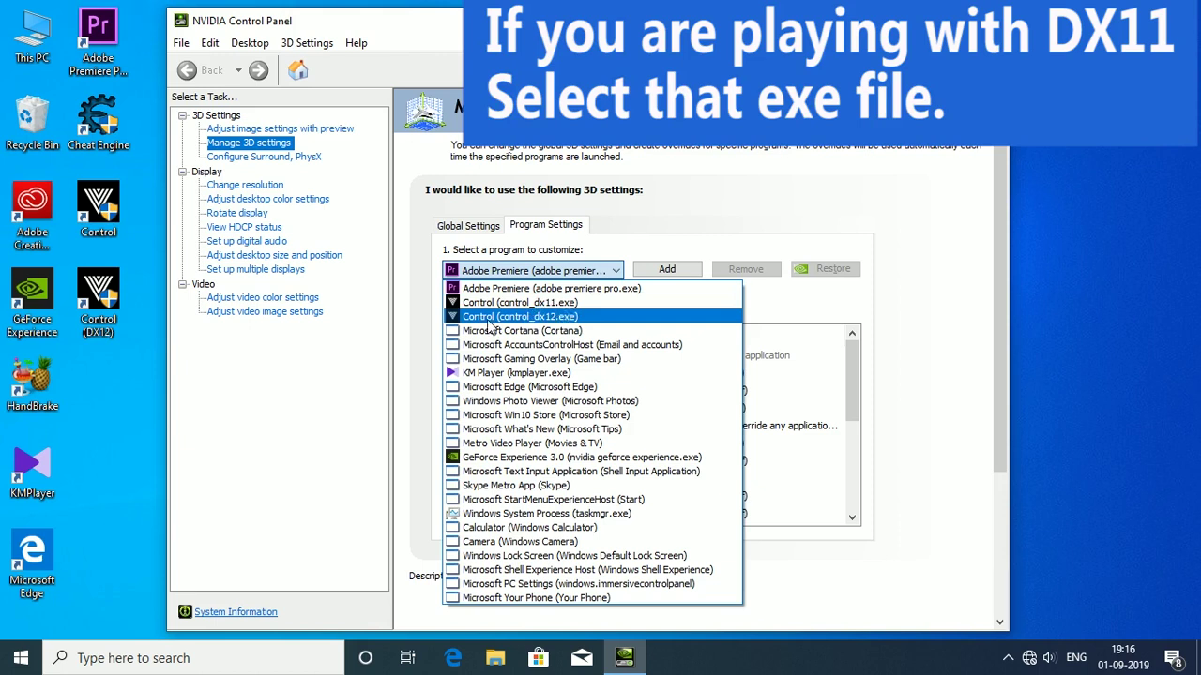
{"action": "left_click", "coordinate": [544, 317]}
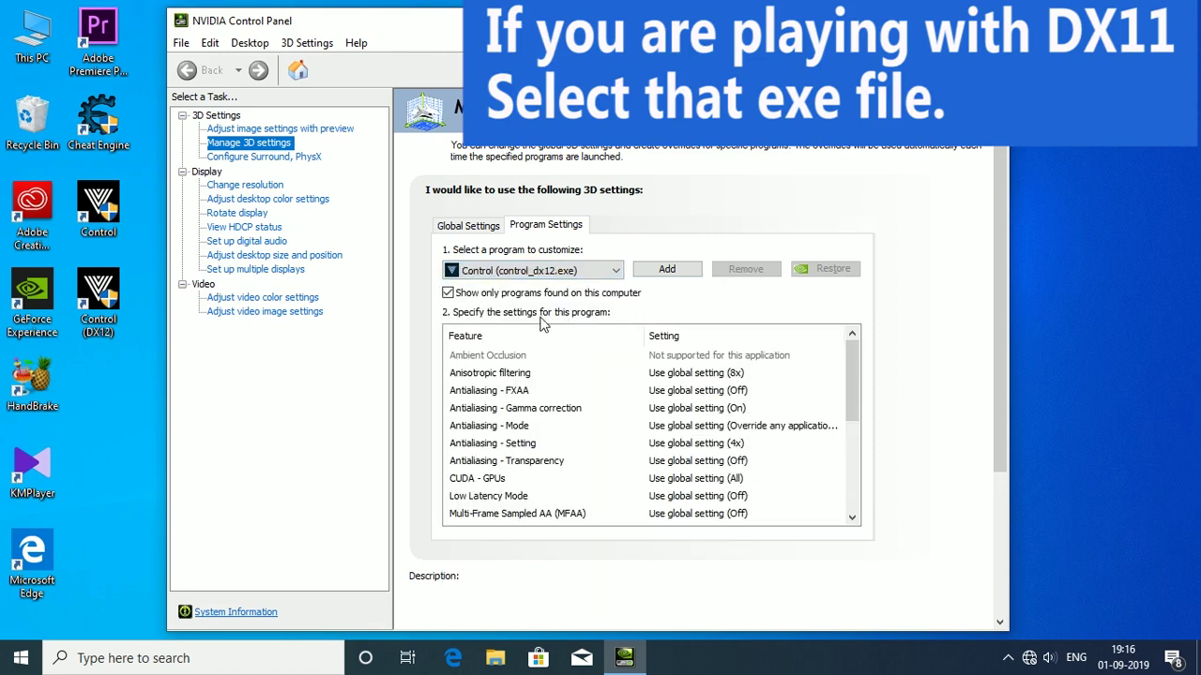
{"action": "left_click", "coordinate": [572, 271]}
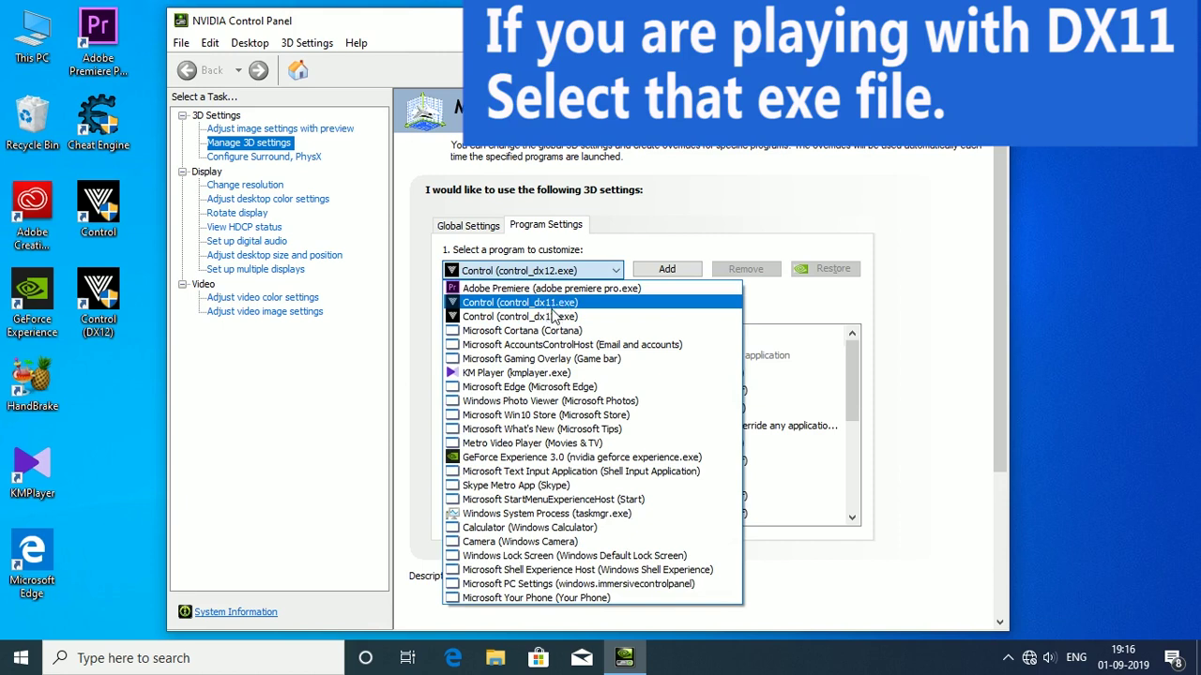
{"action": "left_click", "coordinate": [553, 318]}
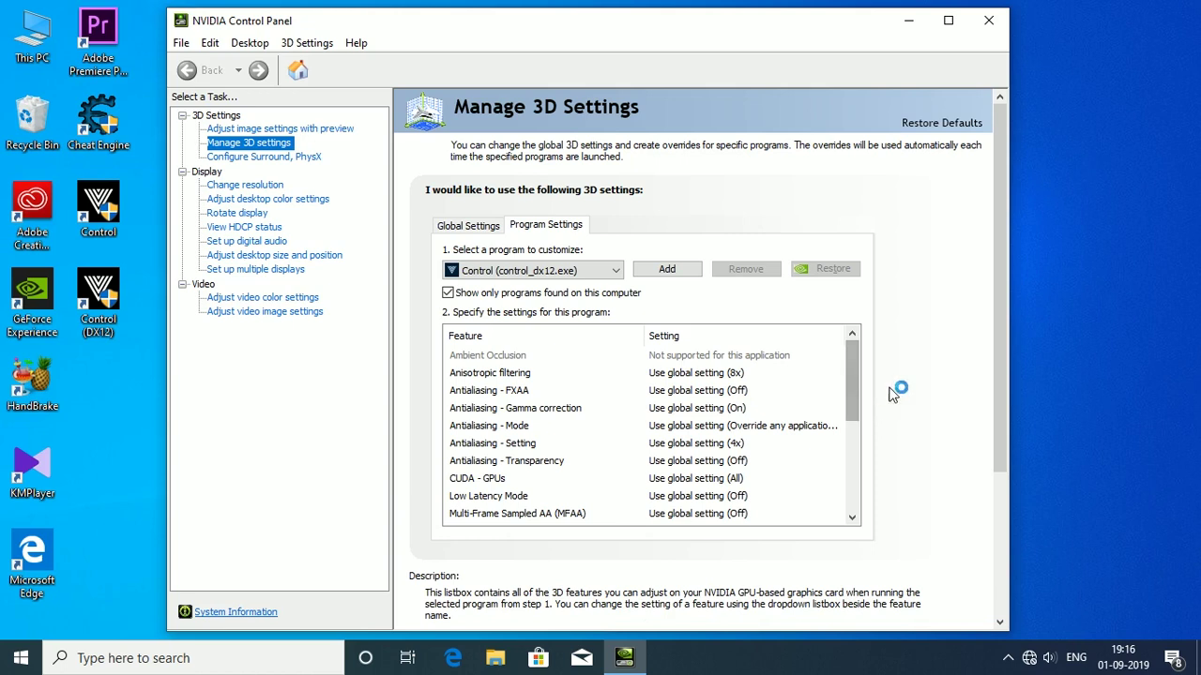
{"action": "left_click_drag", "start_coordinate": [1007, 98], "coordinate": [1101, 99]}
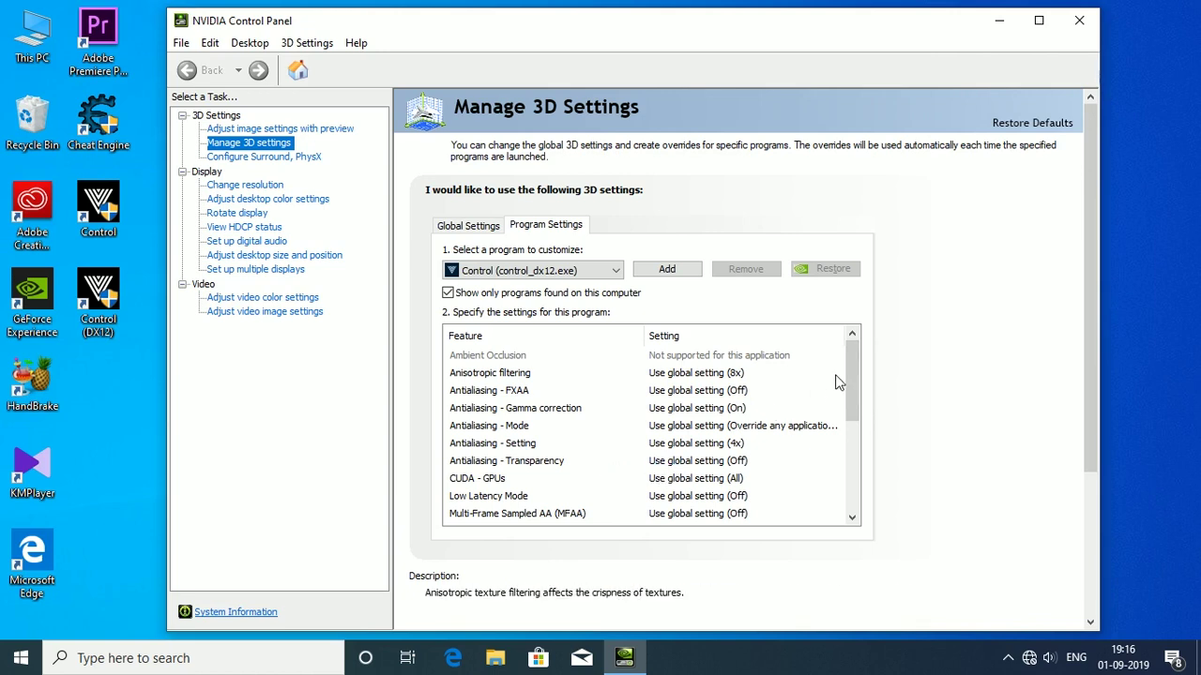
Set the power management mode for control_dx12.exe to Prefer maximum performance
{"action": "left_click_drag", "start_coordinate": [854, 379], "coordinate": [842, 428]}
{"action": "left_click", "coordinate": [710, 450]}
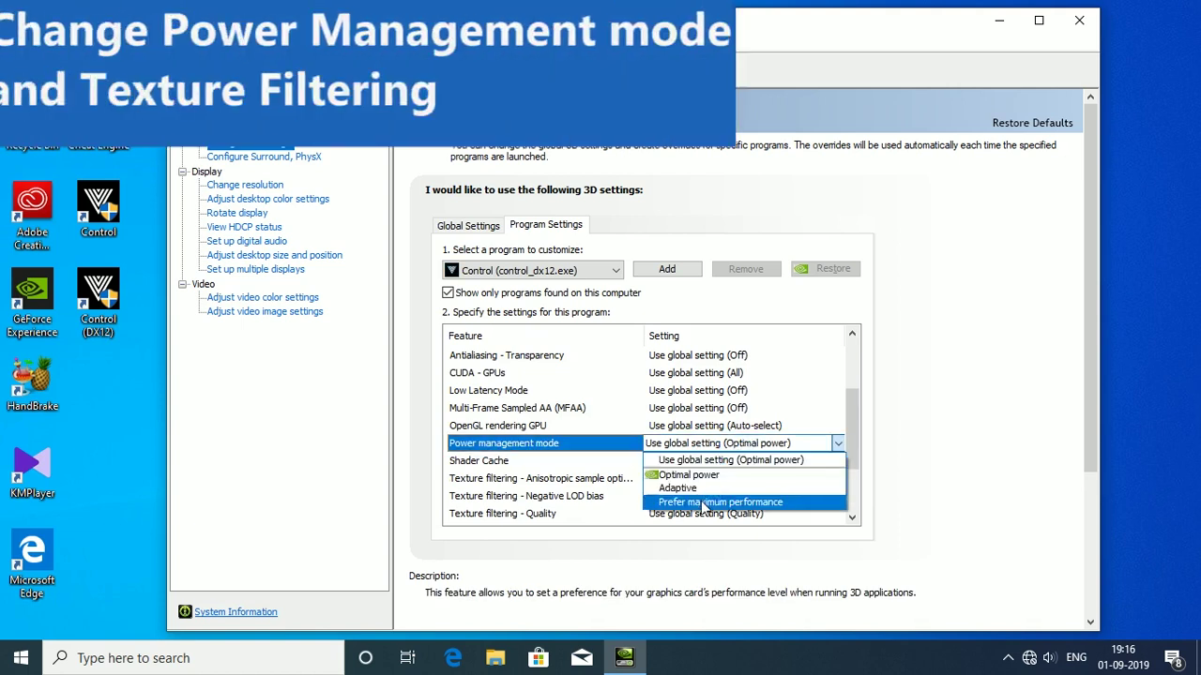
{"action": "left_click", "coordinate": [705, 503]}
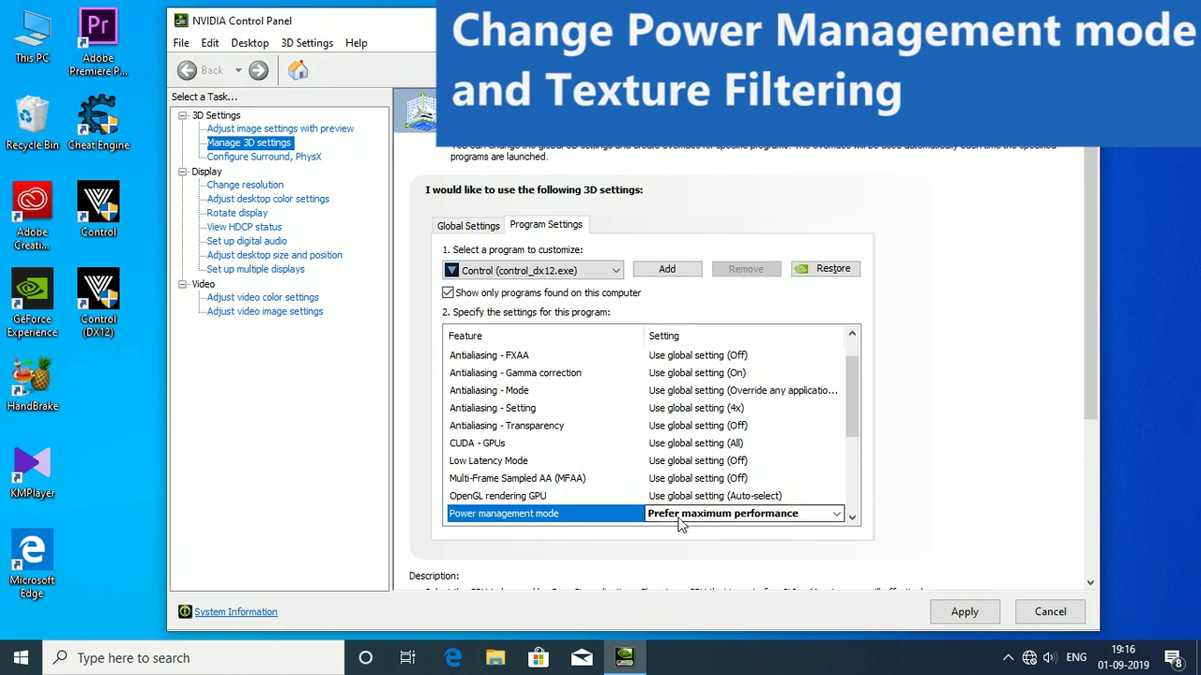
Set Texture filtering - Quality for control_dx12.exe to High performance
{"action": "left_click_drag", "start_coordinate": [852, 417], "coordinate": [845, 464]}
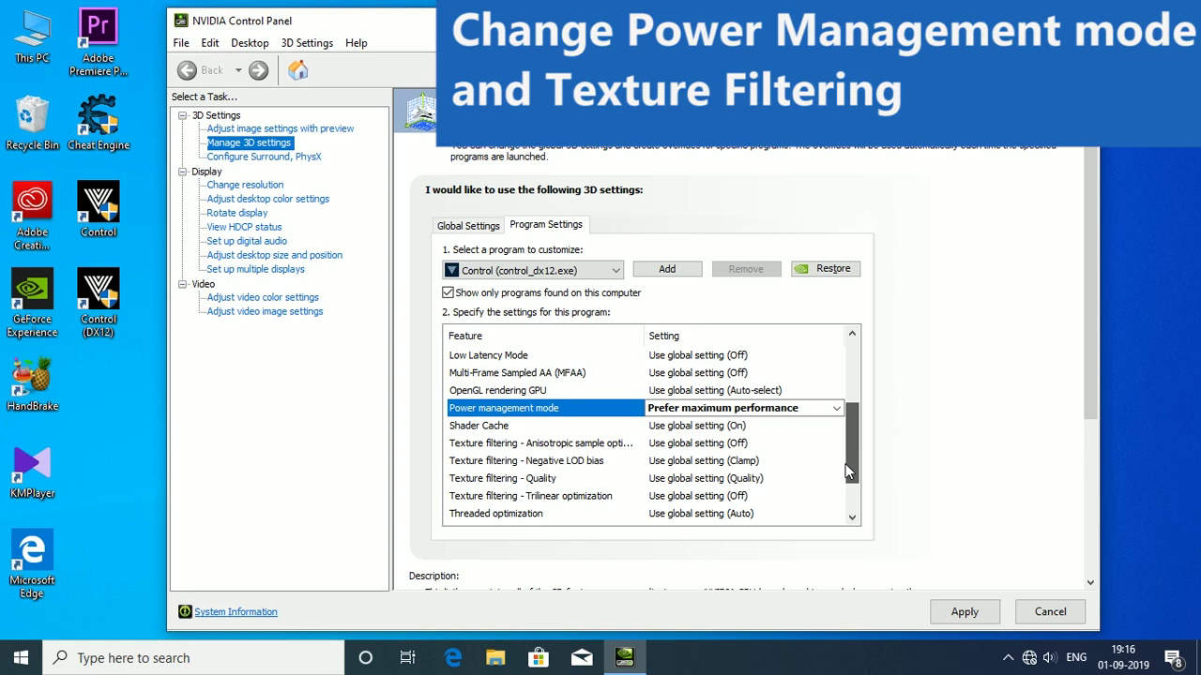
{"action": "left_click_drag", "start_coordinate": [846, 464], "coordinate": [847, 456]}
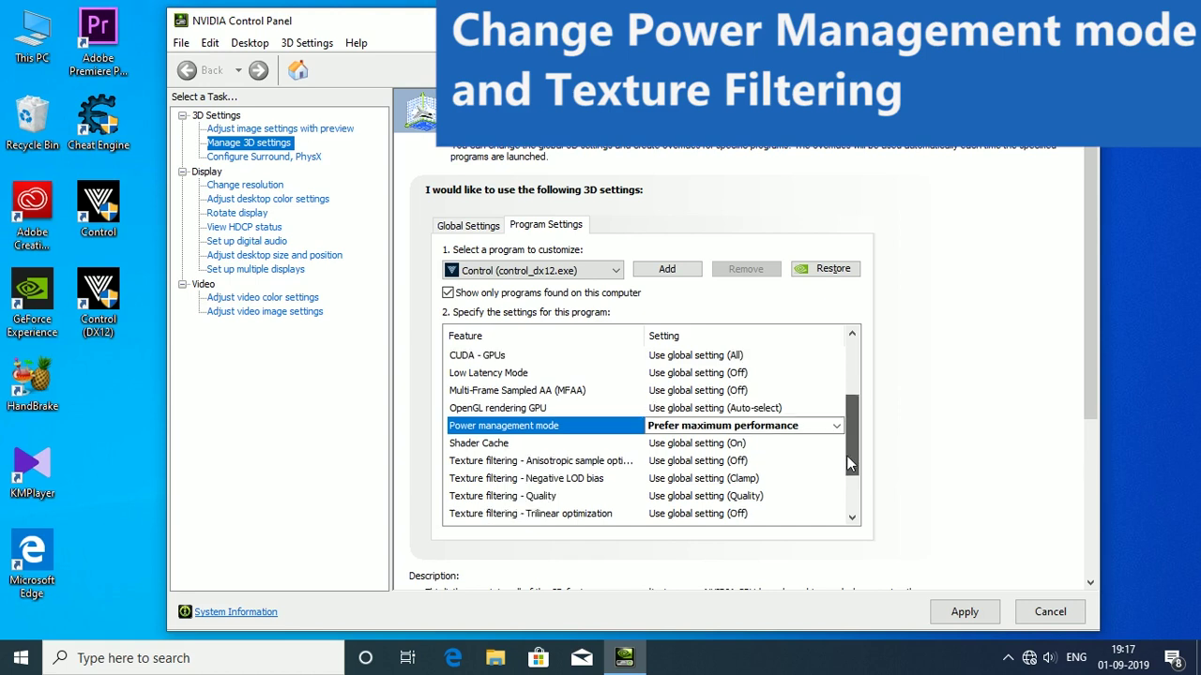
{"action": "left_click_drag", "start_coordinate": [848, 462], "coordinate": [840, 483]}
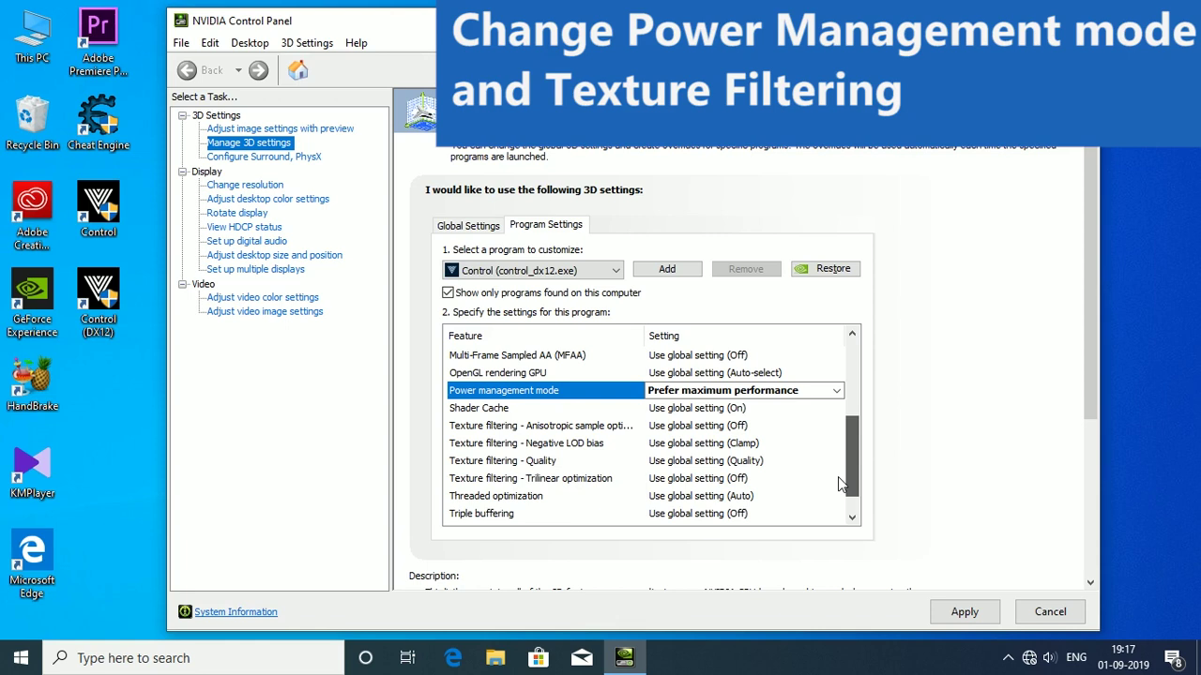
{"action": "left_click", "coordinate": [684, 461]}
{"action": "left_click", "coordinate": [685, 464]}
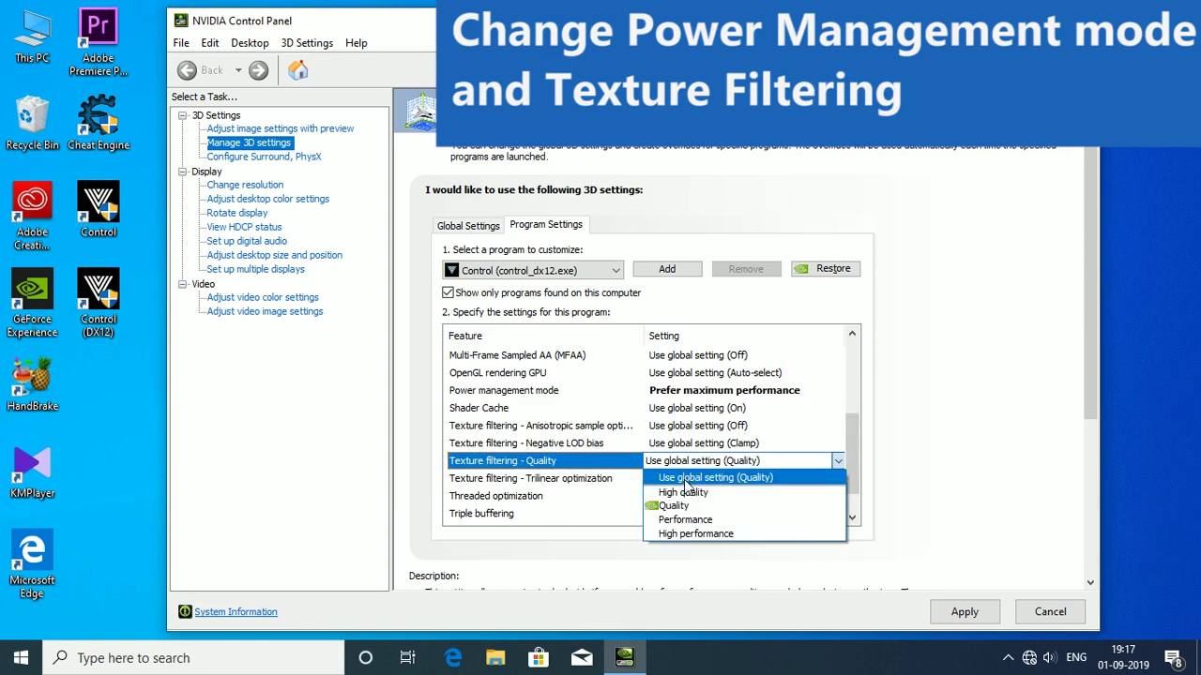
{"action": "left_click", "coordinate": [696, 534]}
{"action": "scroll", "coordinate": [769, 488], "scroll_direction": "up", "scroll_amount": 1}
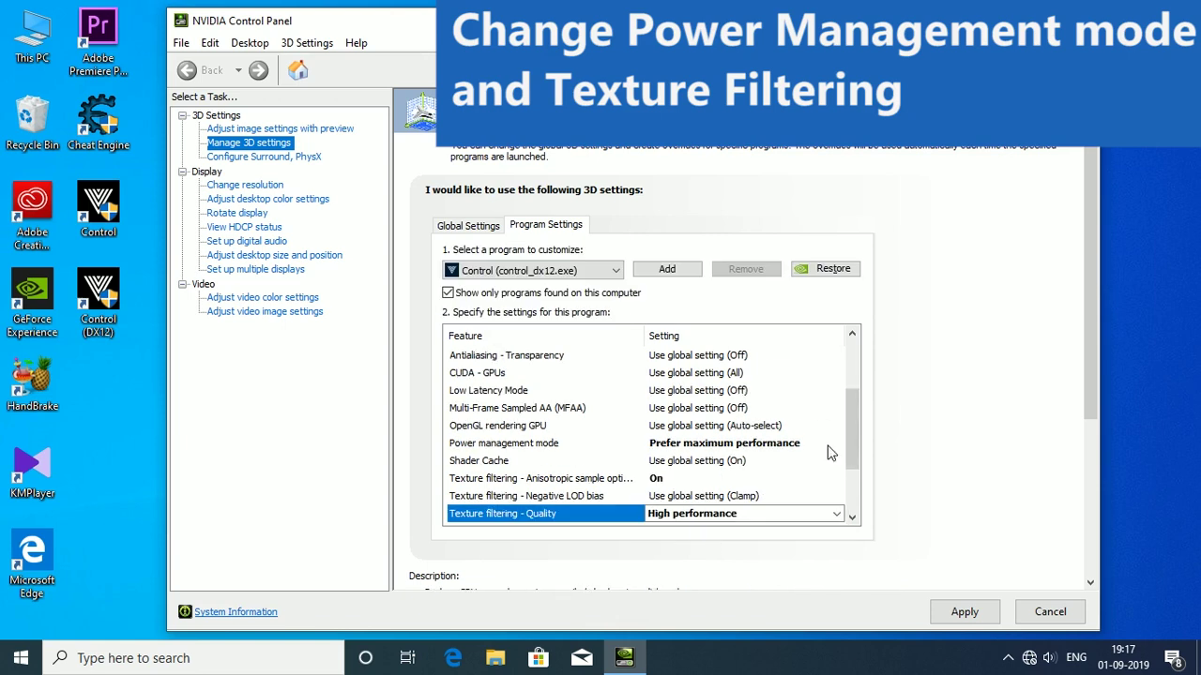
Set Texture filtering - Anisotropic sample optimization for control_dx12.exe to Use global setting (Off)
{"action": "left_click_drag", "start_coordinate": [854, 428], "coordinate": [857, 453]}
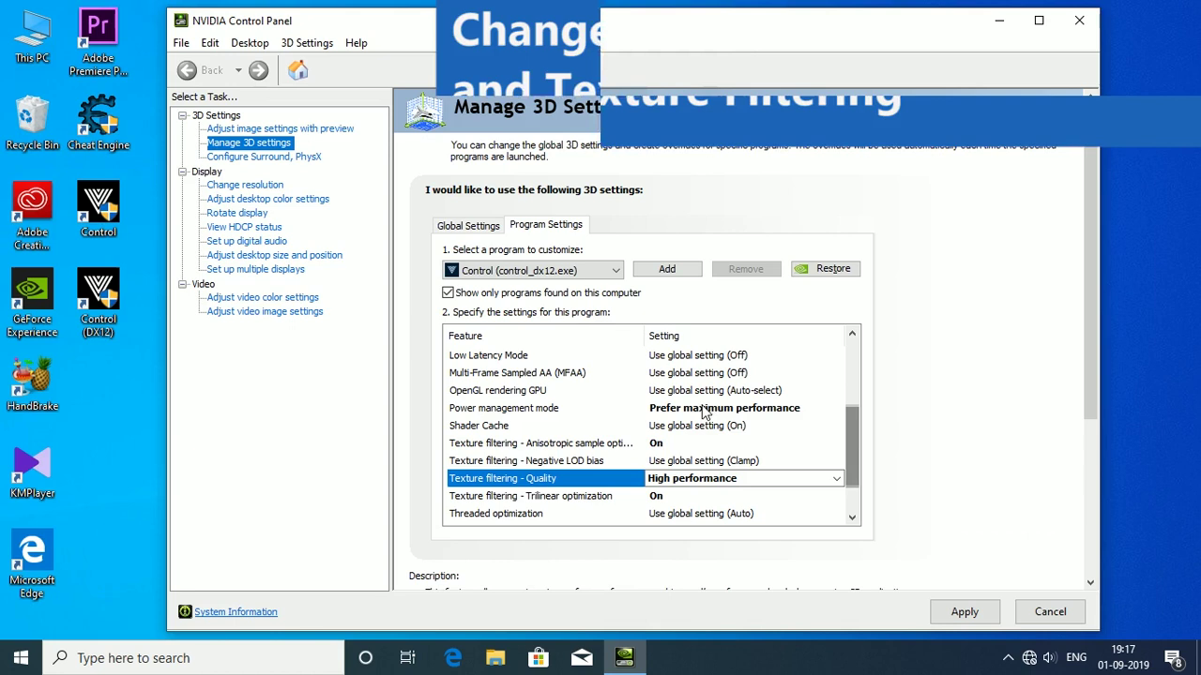
{"action": "left_click", "coordinate": [671, 443]}
{"action": "left_click", "coordinate": [670, 442]}
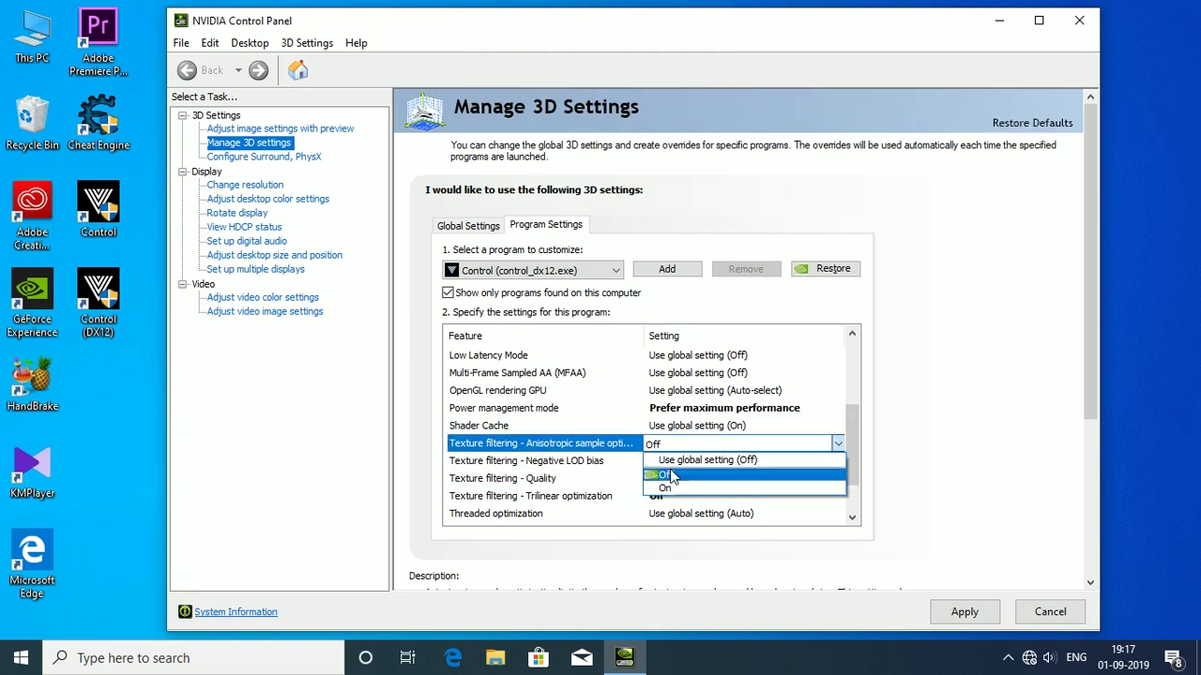
{"action": "left_click", "coordinate": [667, 474]}
{"action": "left_click", "coordinate": [727, 516]}
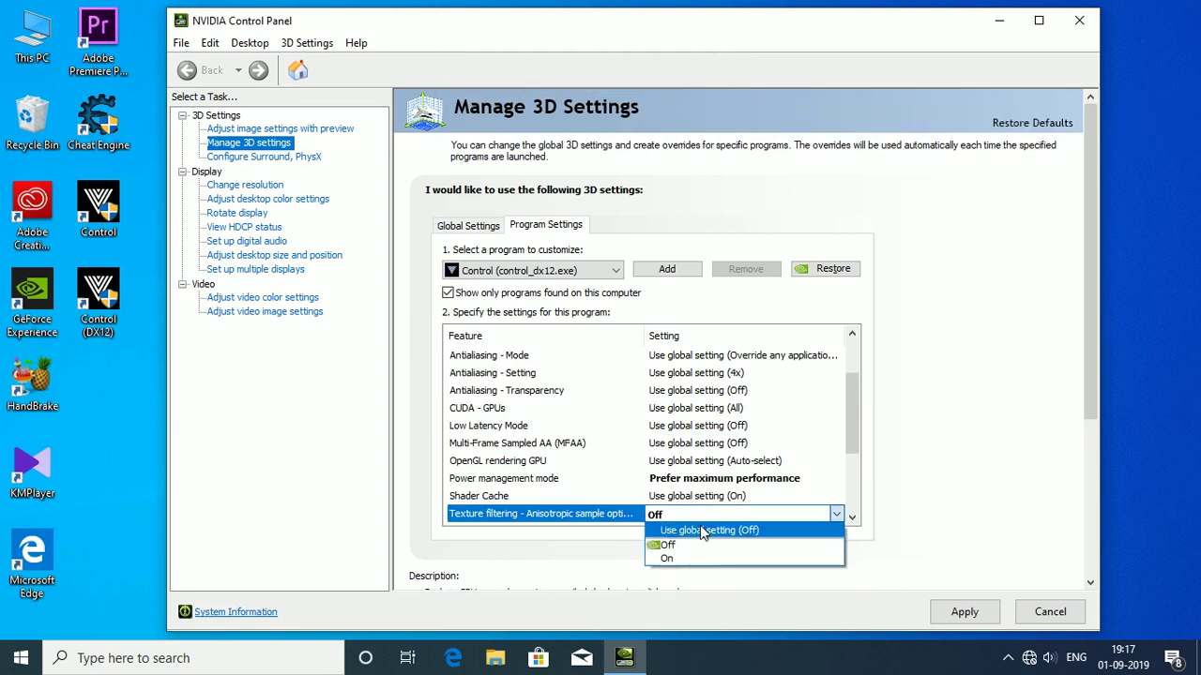
{"action": "left_click", "coordinate": [694, 539]}
Set Texture filtering - Trilinear optimization for control_dx12.exe to Use global setting (Off)
{"action": "left_click_drag", "start_coordinate": [850, 434], "coordinate": [848, 474]}
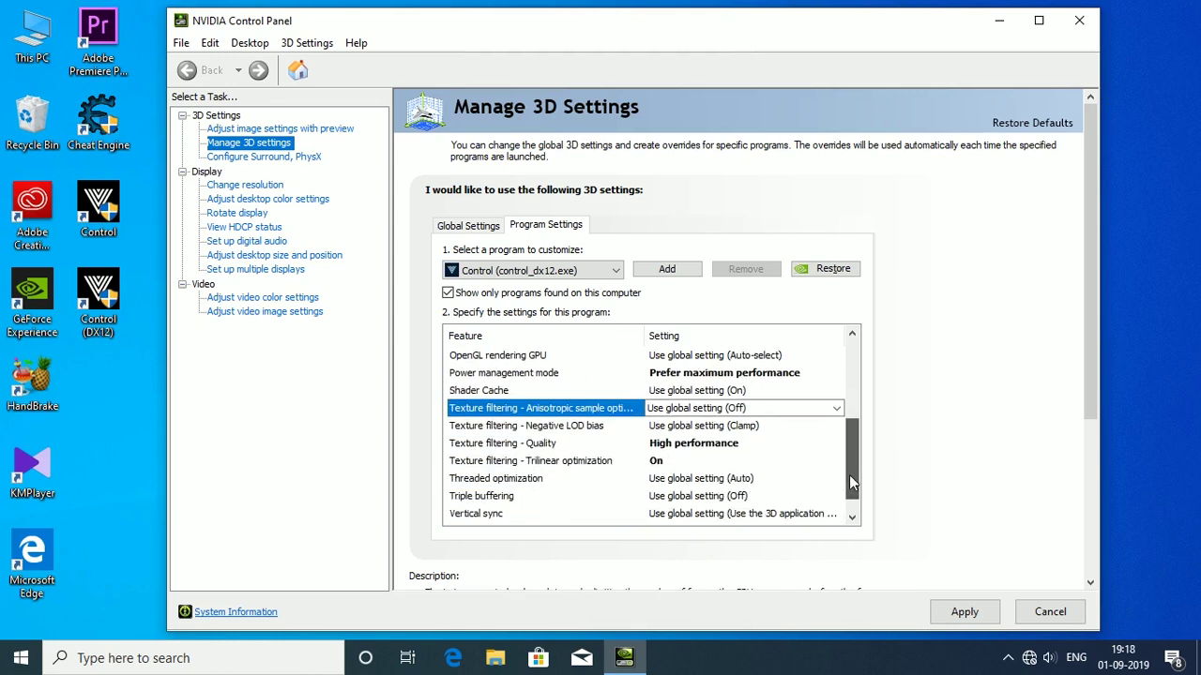
{"action": "left_click", "coordinate": [729, 468]}
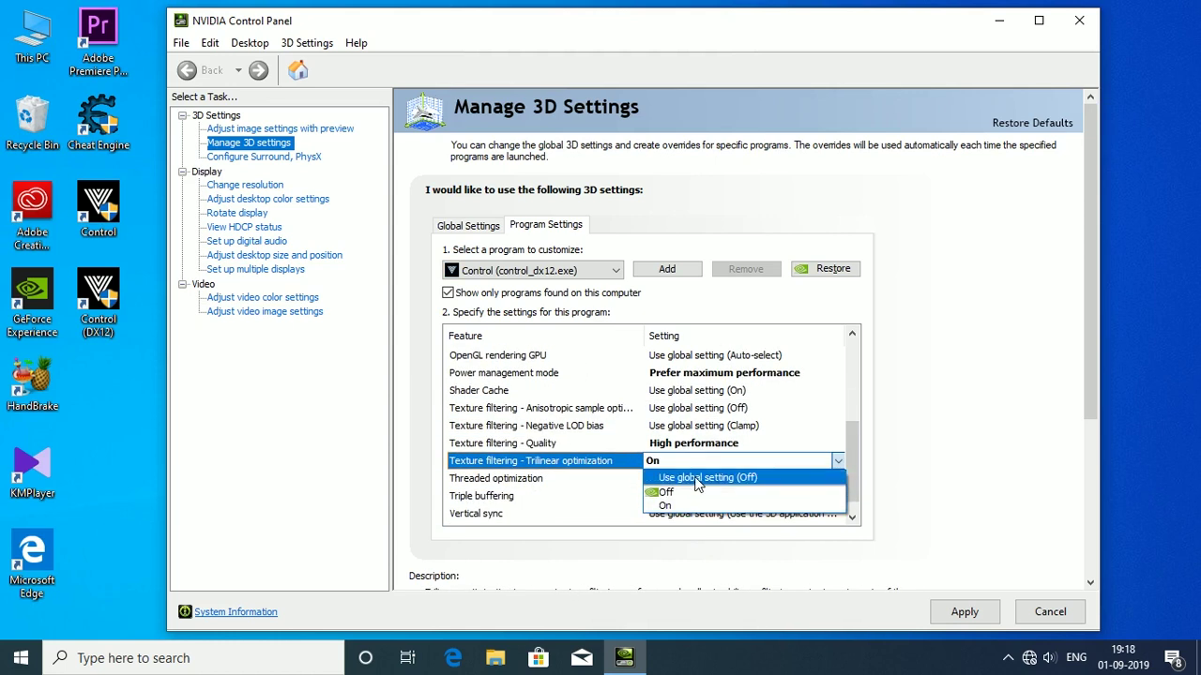
{"action": "left_click", "coordinate": [704, 477]}
Apply the 3D settings for Control (control_dx12.exe) and close NVIDIA Control Panel
{"action": "mouse_move", "coordinate": [848, 460]}
{"action": "left_mouse_down"}
{"action": "mouse_move", "coordinate": [848, 491]}
{"action": "mouse_move", "coordinate": [851, 475]}
{"action": "left_mouse_up"}
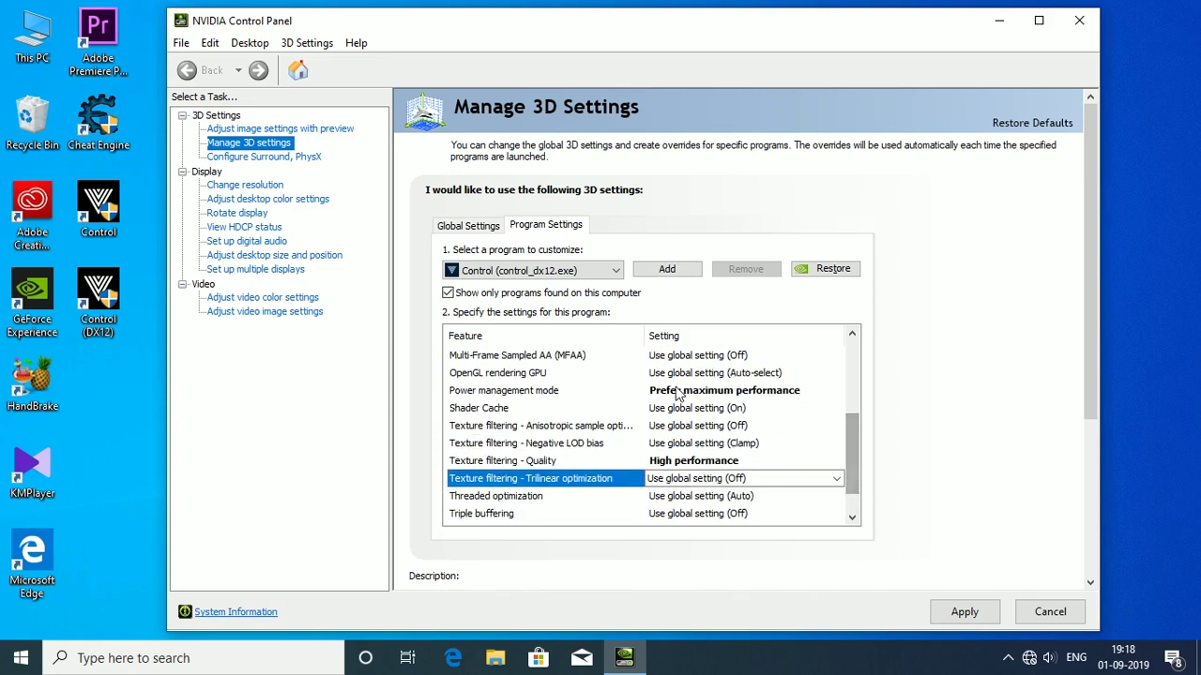
{"action": "left_click", "coordinate": [586, 272]}
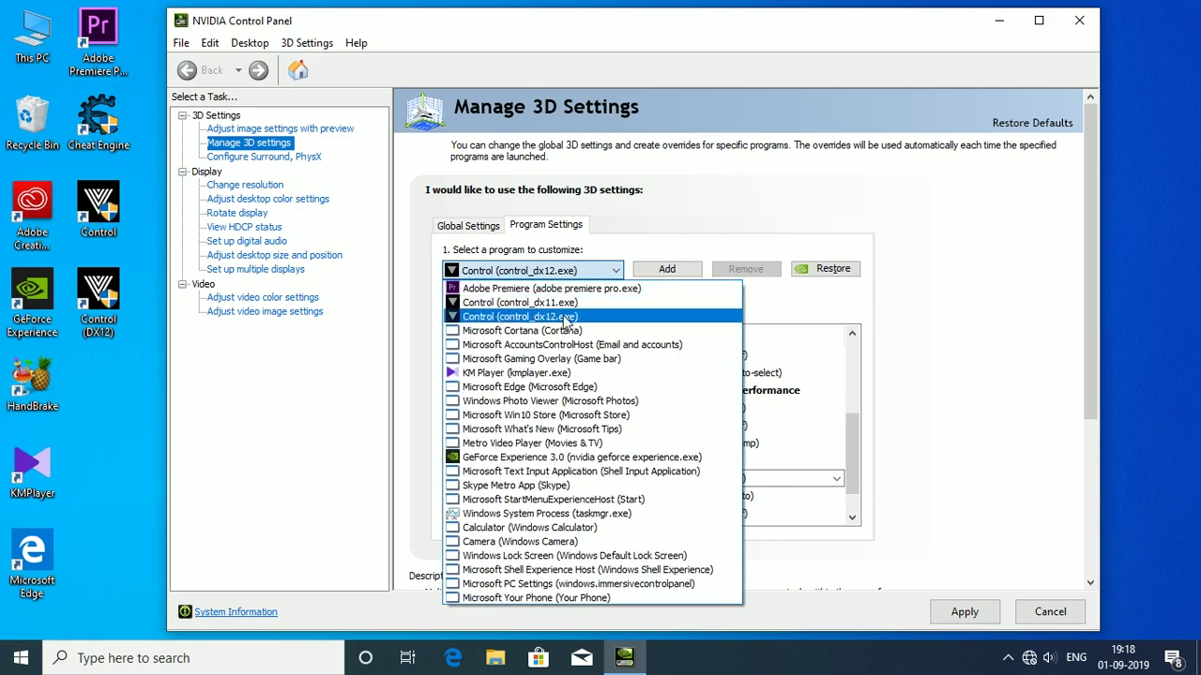
{"action": "left_click", "coordinate": [563, 289]}
{"action": "left_click_drag", "start_coordinate": [847, 439], "coordinate": [855, 519]}
{"action": "left_click", "coordinate": [965, 611]}
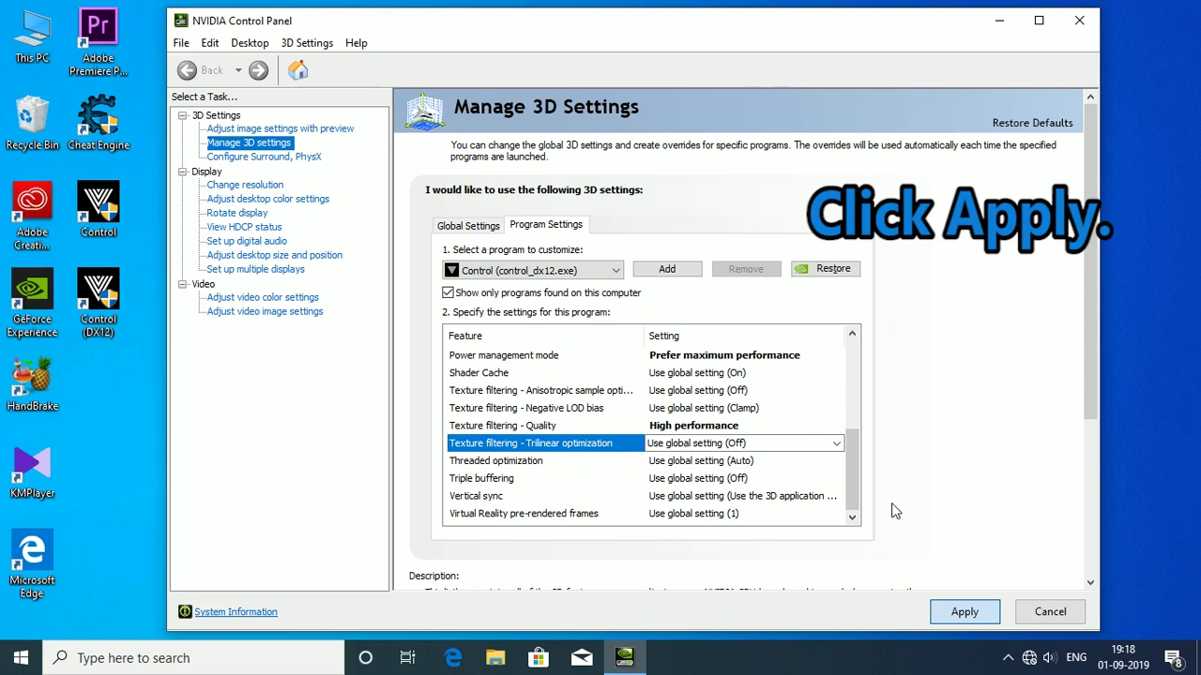
{"action": "left_click_drag", "start_coordinate": [848, 431], "coordinate": [840, 353]}
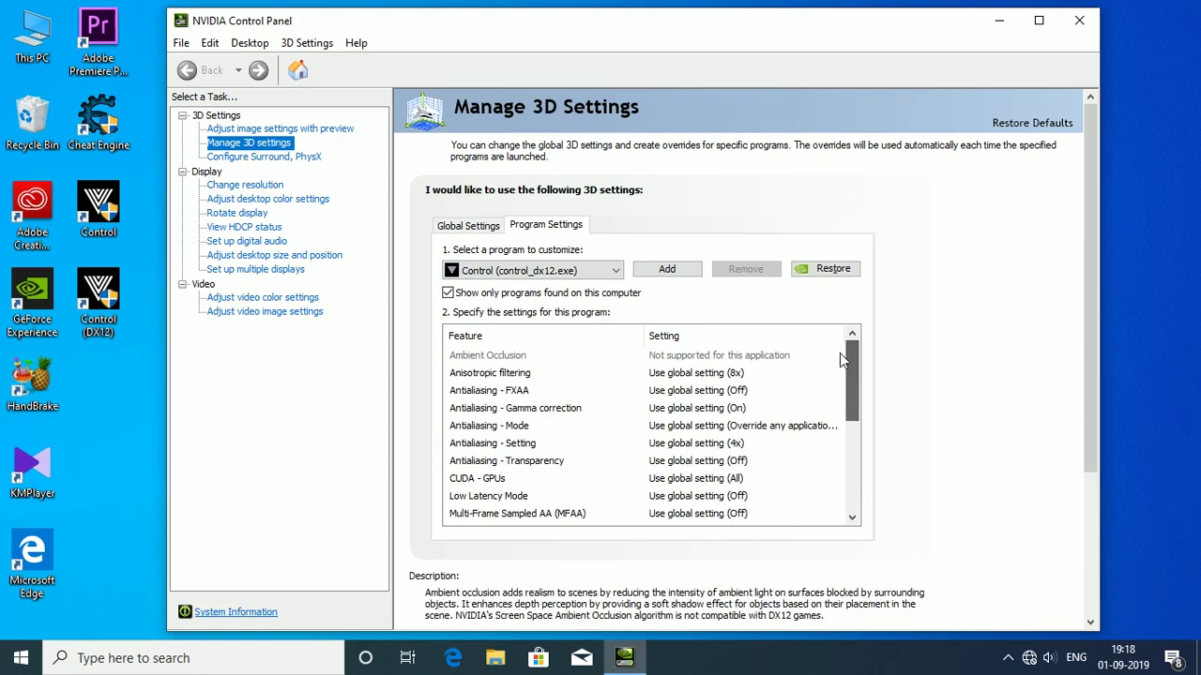
{"action": "left_click", "coordinate": [1079, 20]}
{"action": "right_click", "coordinate": [539, 152]}
{"action": "left_click", "coordinate": [555, 201]}
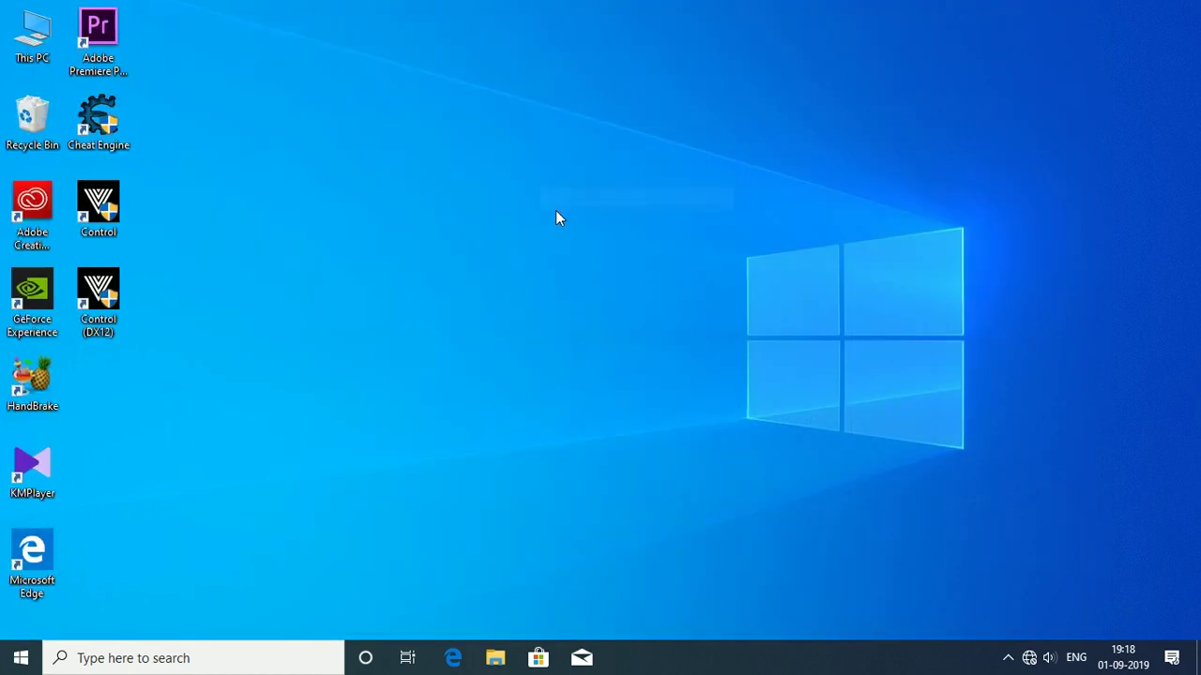
{"action": "right_click", "coordinate": [458, 223]}
{"action": "left_click", "coordinate": [500, 280]}
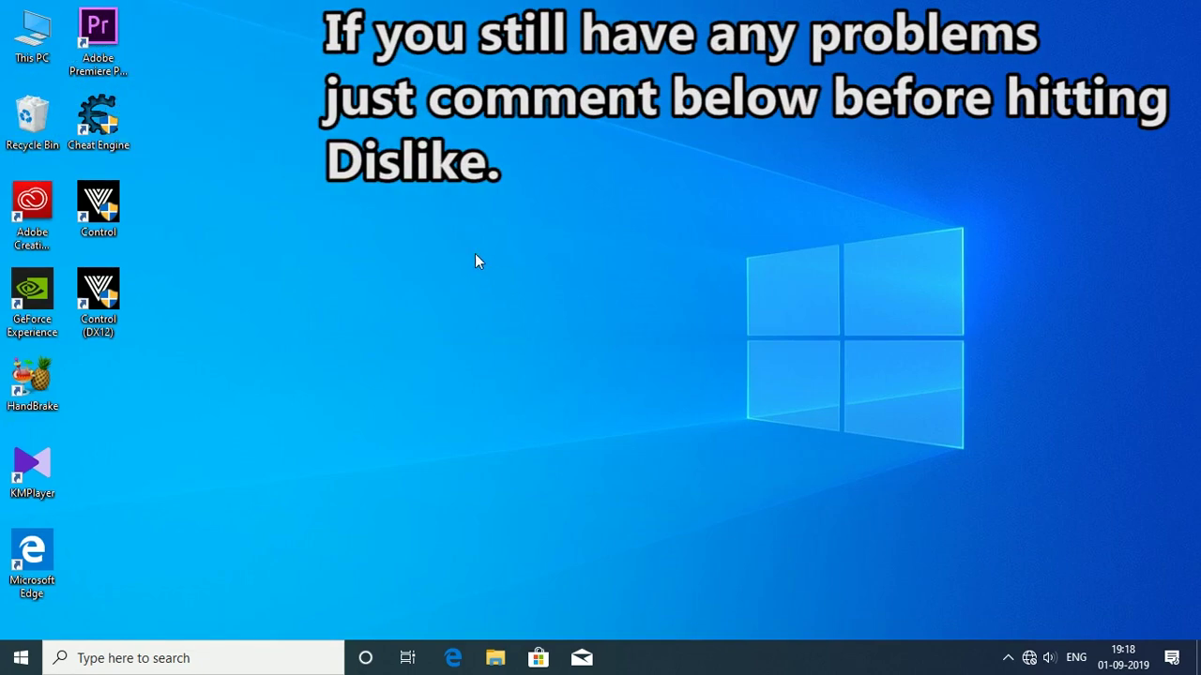
{"action": "right_click", "coordinate": [459, 221]}
{"action": "left_click", "coordinate": [485, 274]}
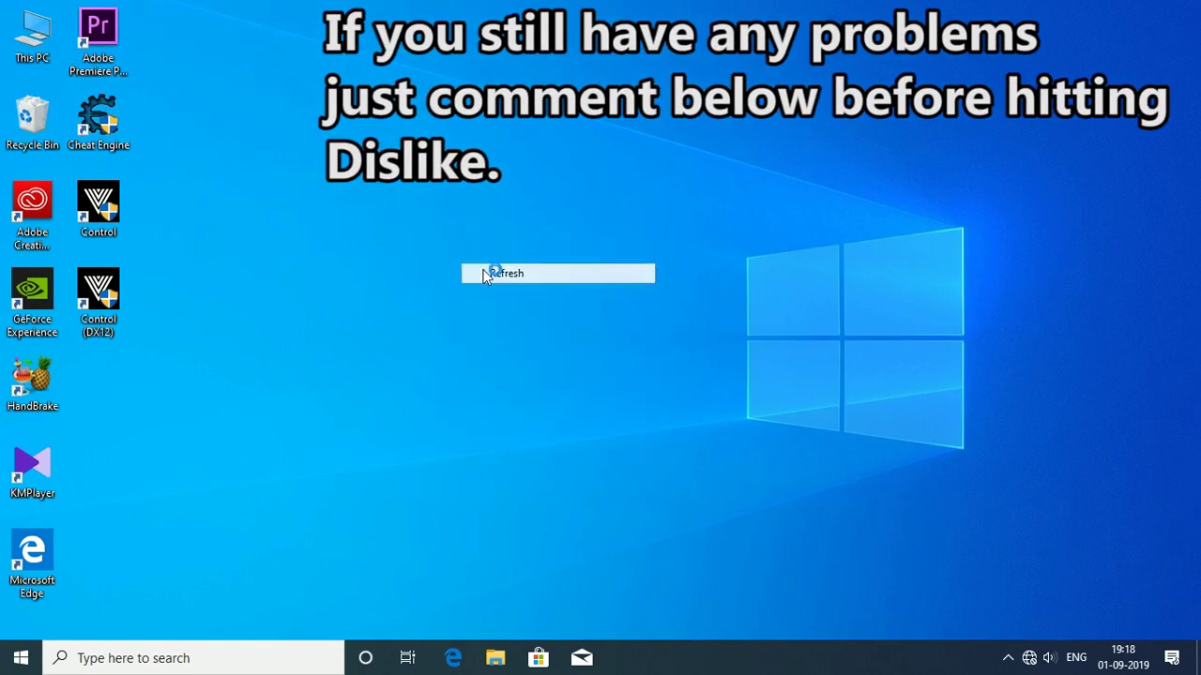
{"action": "right_click", "coordinate": [371, 214]}
{"action": "left_click", "coordinate": [411, 260]}
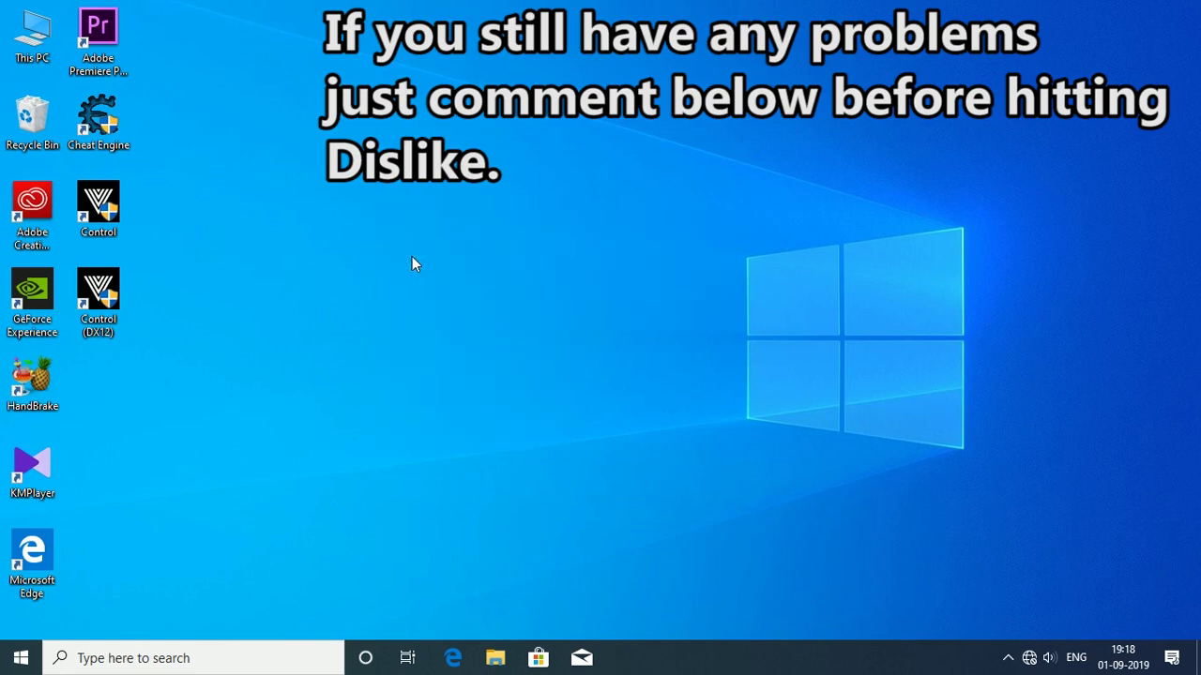